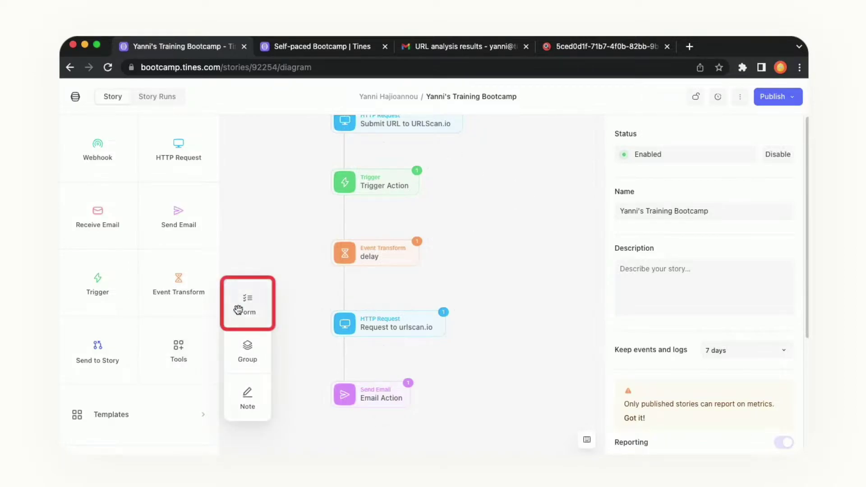
- Place a new form above Set URL on the canvas and connect its output to Set URL
drag(237, 309, 511, 147)
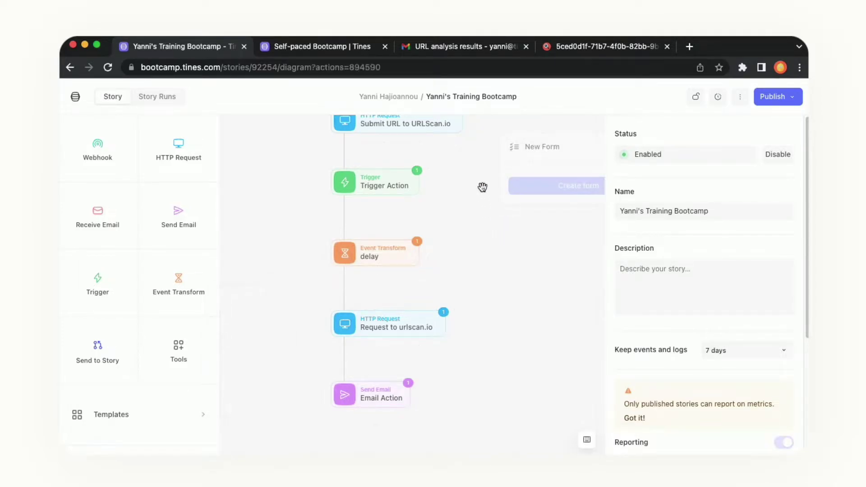
drag(458, 195, 379, 356)
drag(470, 328, 299, 123)
click(454, 188)
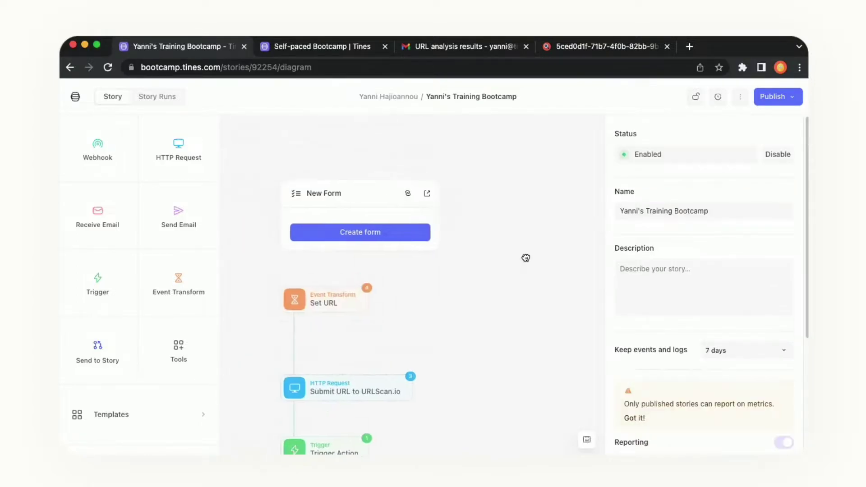
drag(305, 269, 306, 319)
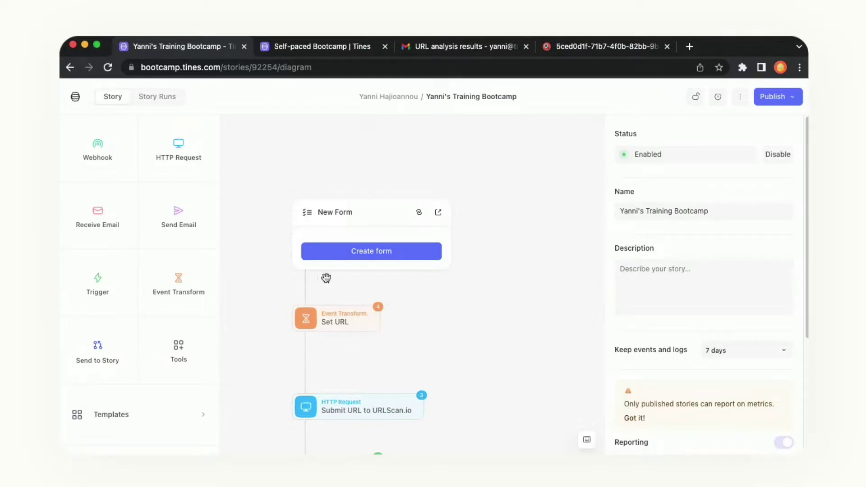
- Create the form's first field as a URL type, rename it 'Url', and mark it required
click(354, 254)
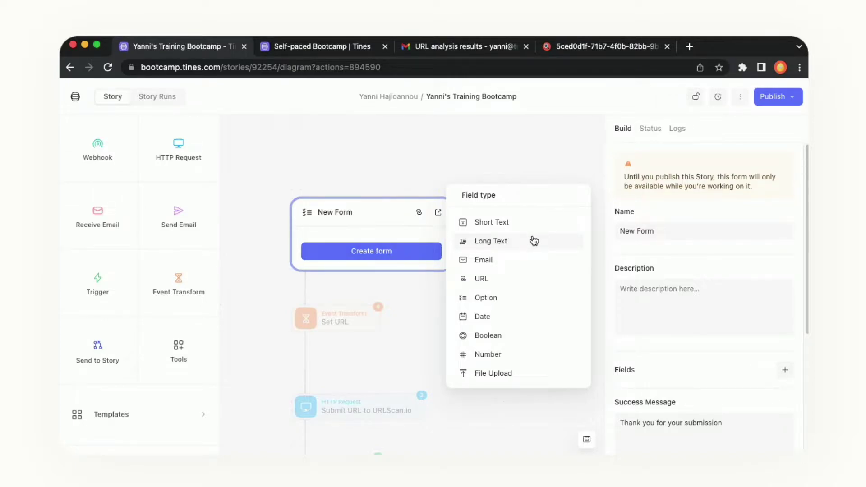
click(524, 286)
click(516, 377)
key(BackSpace)
key(BackSpace)
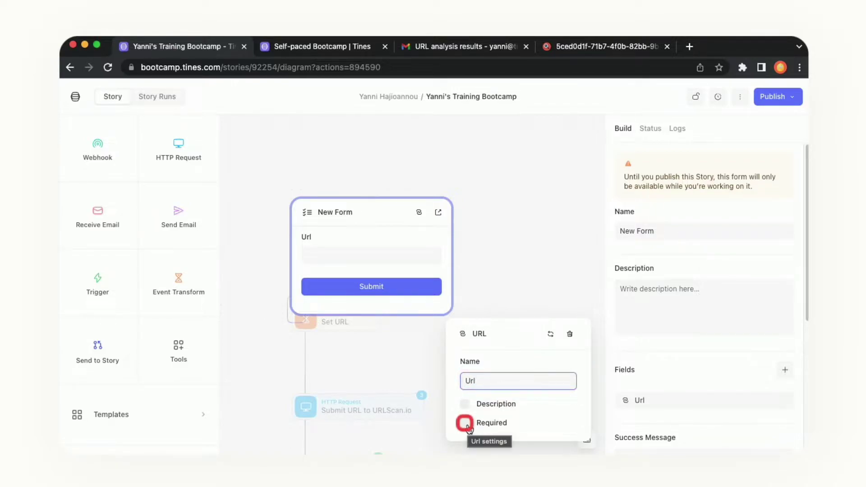
click(466, 423)
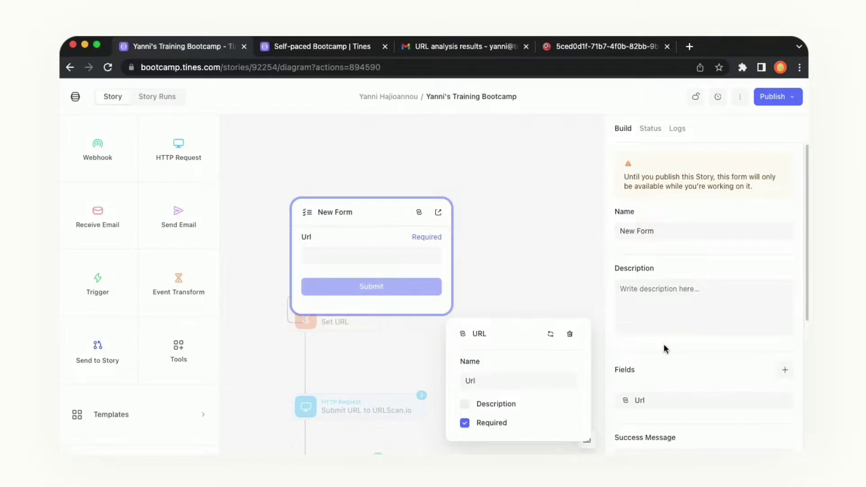
click(640, 342)
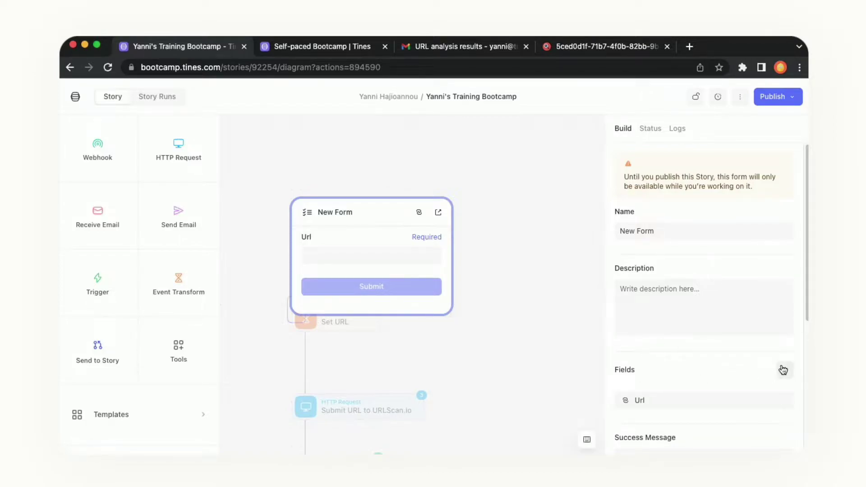
- Add an Email-type field, trim its name to 'Email', mark it required, and view the whole form
click(786, 370)
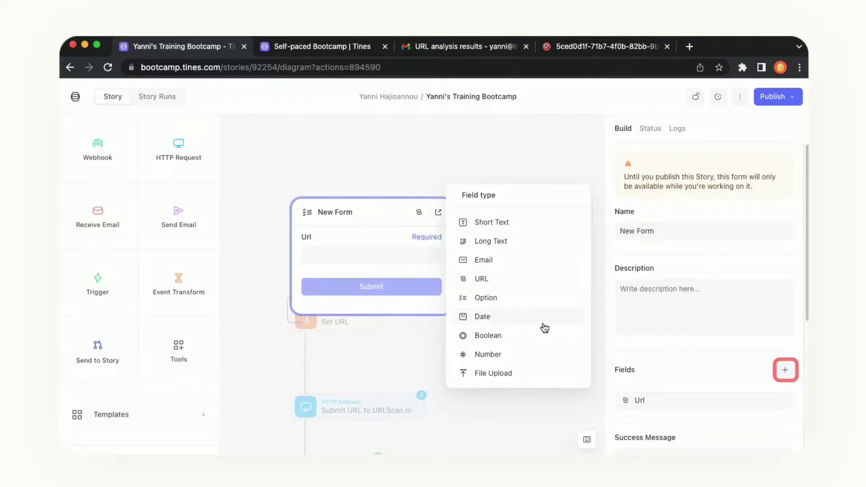
click(503, 263)
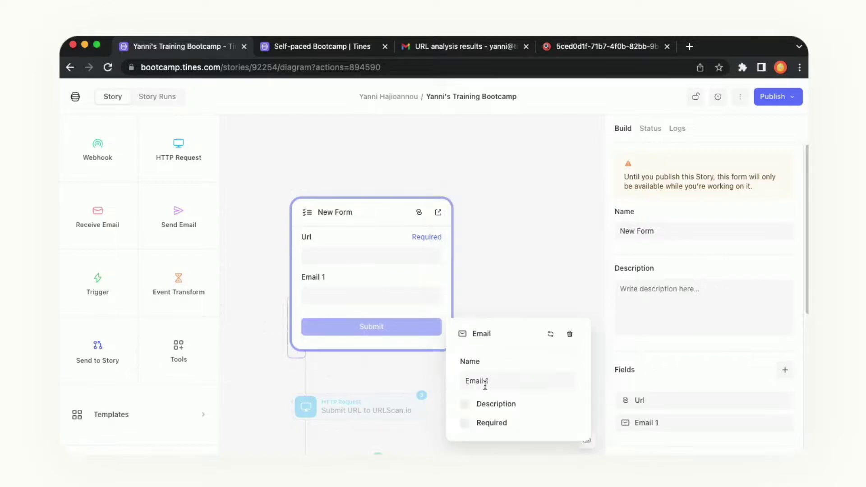
click(487, 379)
key(BackSpace)
key(BackSpace)
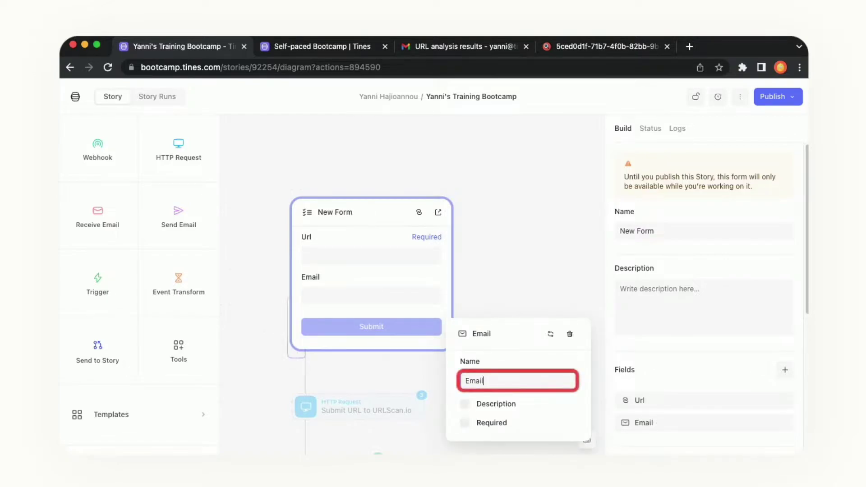
click(465, 423)
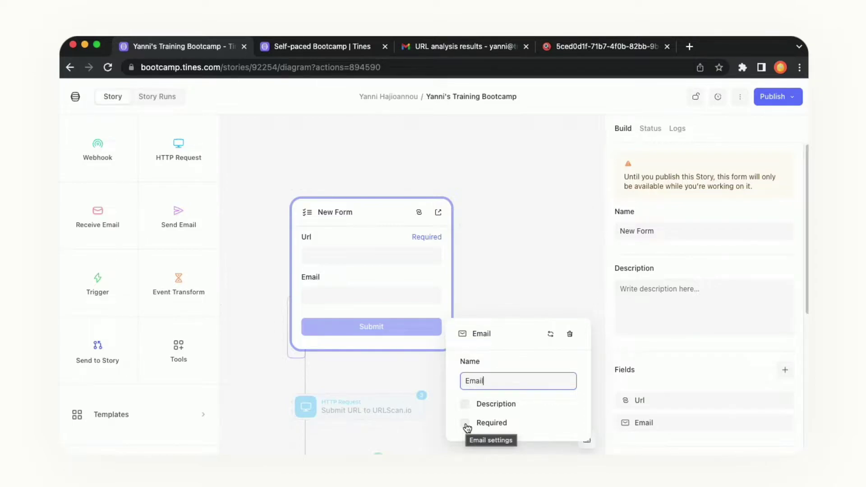
click(465, 423)
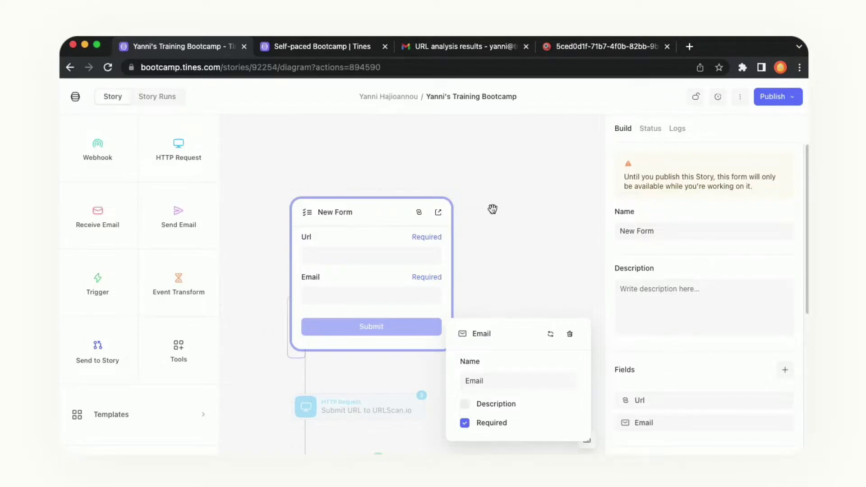
click(493, 209)
scroll(384, 163, down, 2)
click(383, 158)
scroll(381, 151, down, 3)
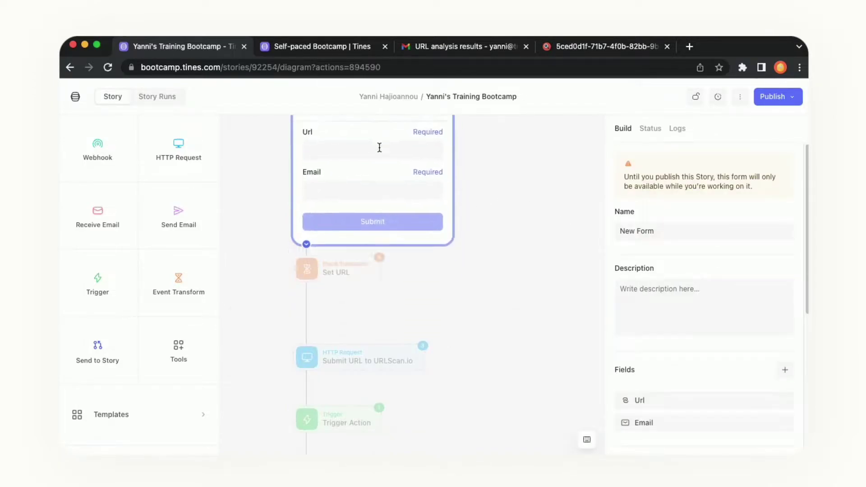
drag(527, 220, 547, 355)
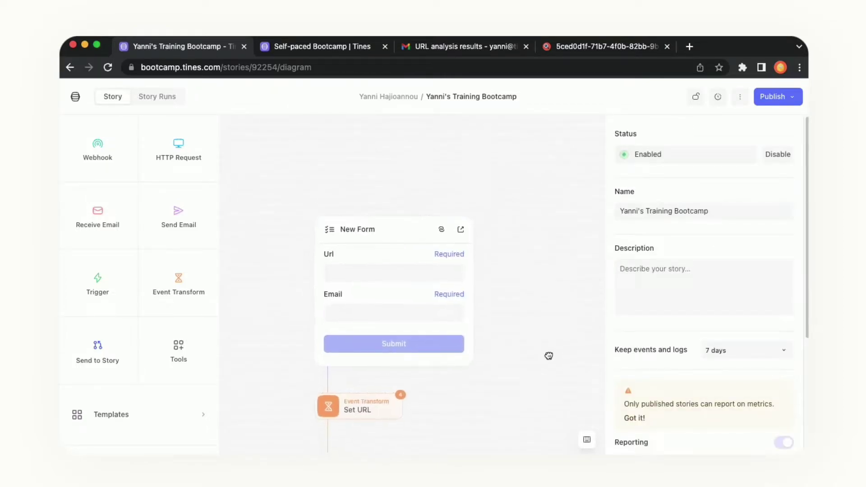
- Name the form 'Analyze URL' with description 'Enter the URL you'd like to have analyzed by the security team.'
click(402, 237)
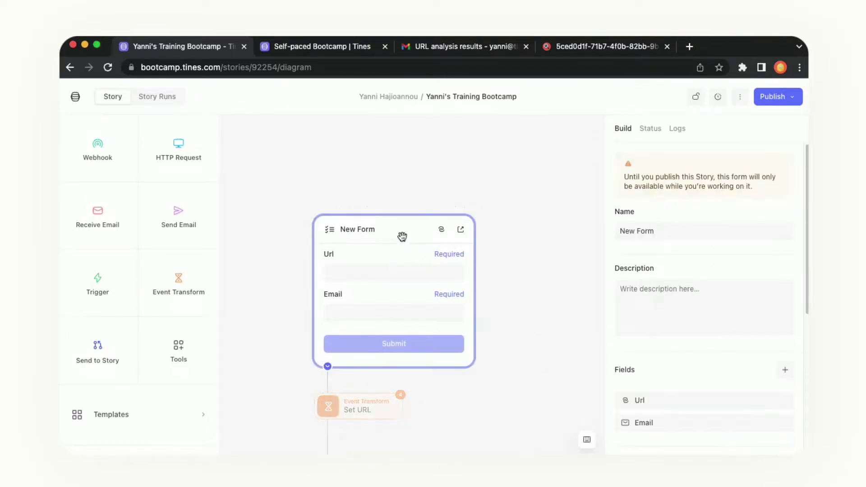
triple_click(675, 230)
text(An)
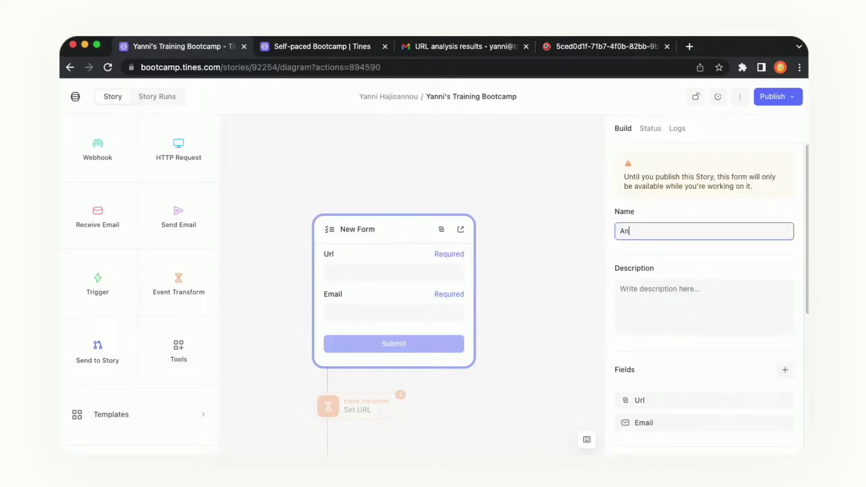
text(alyze URL)
click(697, 297)
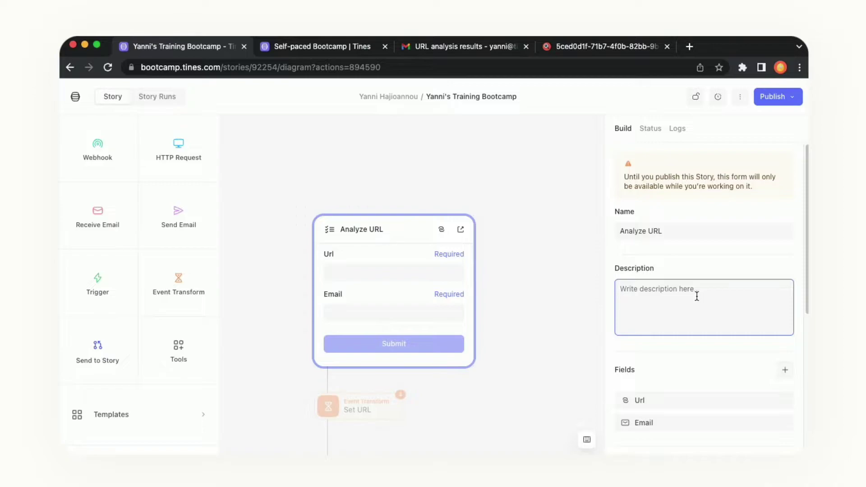
text(Enter the URL you'd like to have analyzed by the)
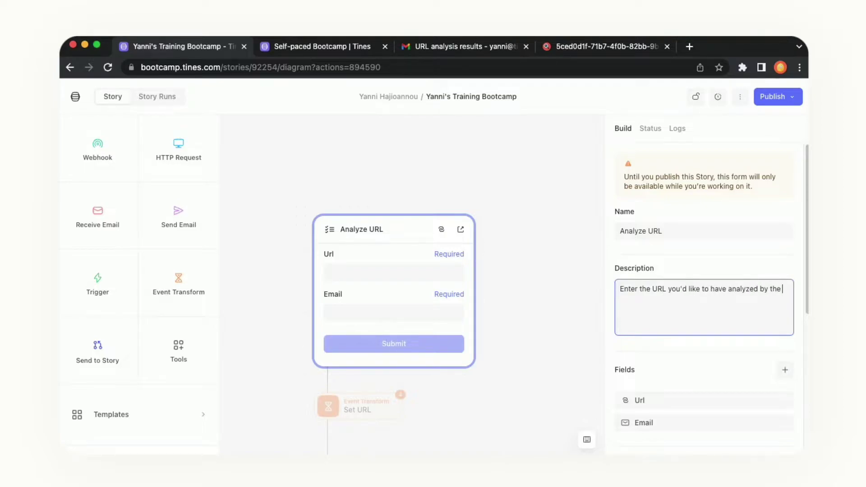
text( security team.)
- Replace the form's success message with 'Your URL has been successfully submited for review'
click(736, 253)
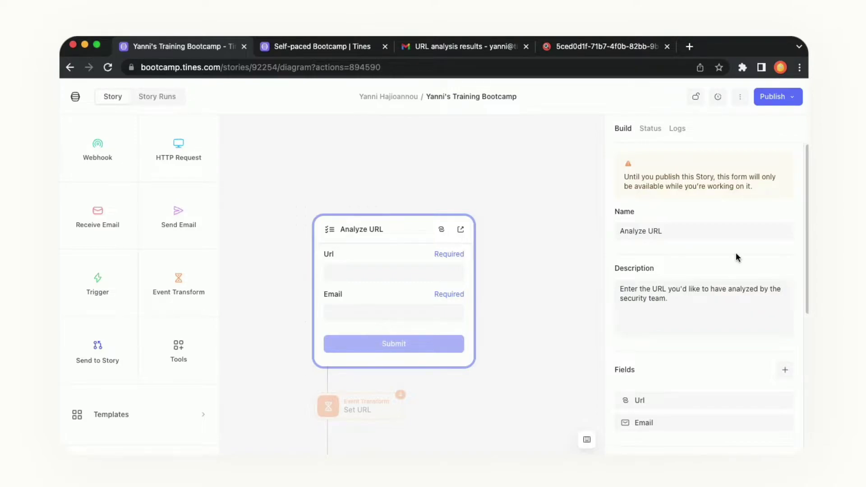
scroll(736, 252, down, 5)
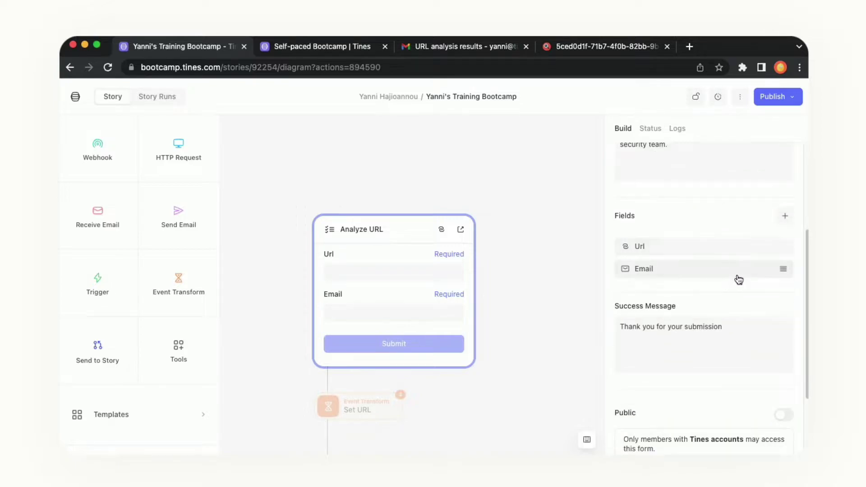
scroll(769, 294, down, 1)
scroll(769, 298, down, 2)
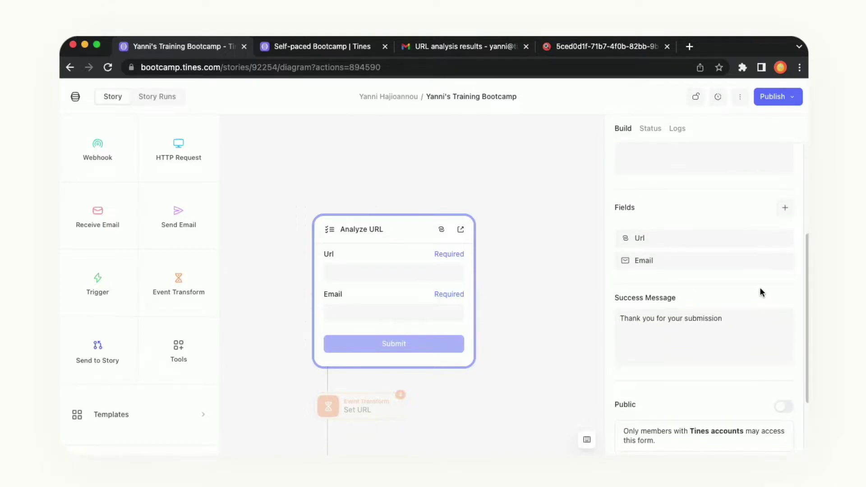
scroll(761, 289, down, 1)
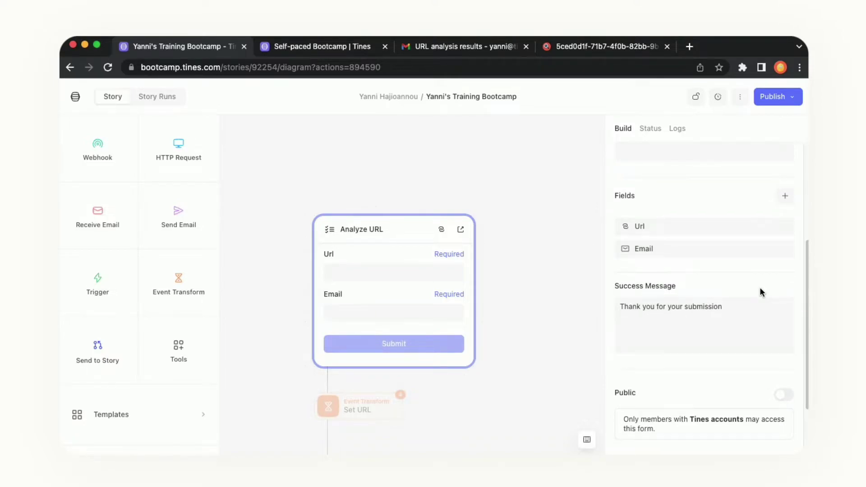
click(754, 301)
key(ctrl+a)
key(BackSpace)
text(Your URL )
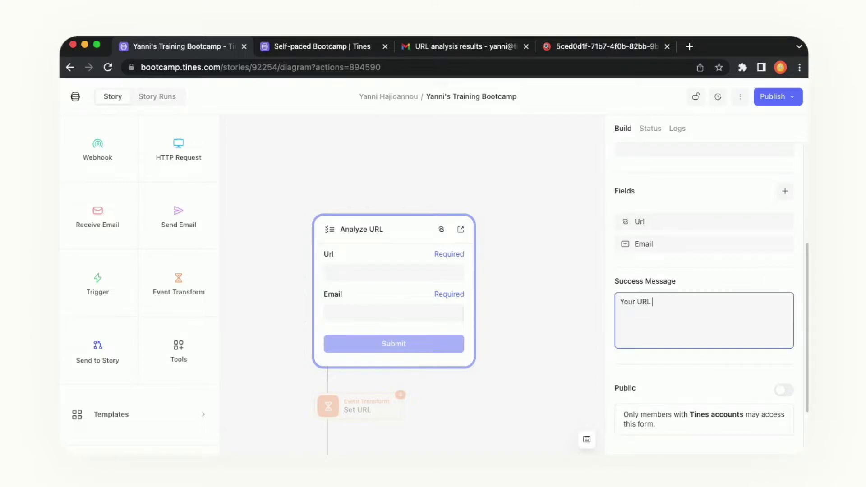
text(has been successfully submited for review)
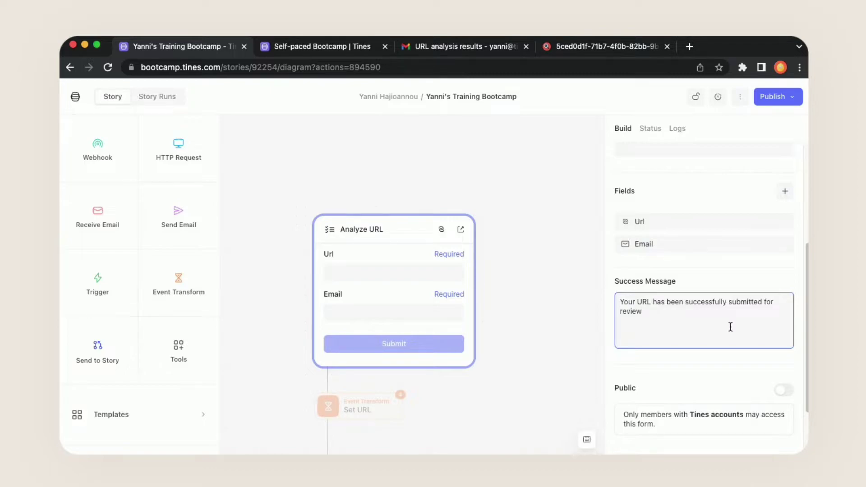
scroll(802, 337, down, 1)
scroll(800, 335, down, 3)
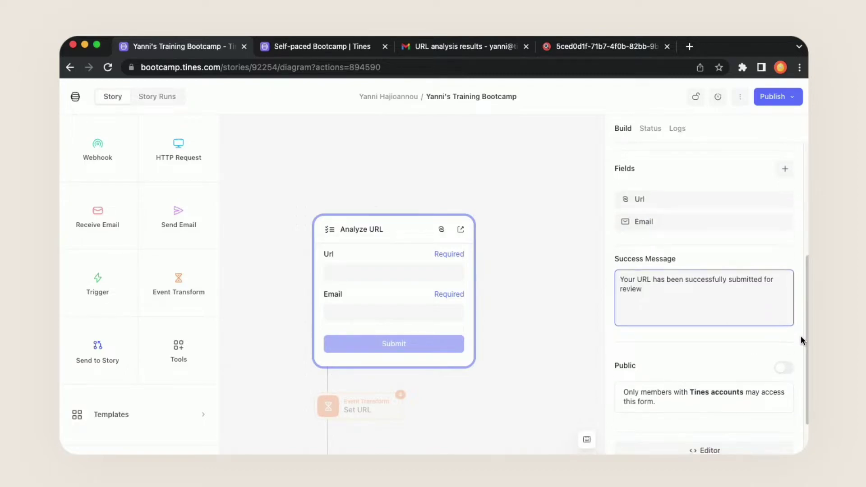
scroll(798, 334, down, 2)
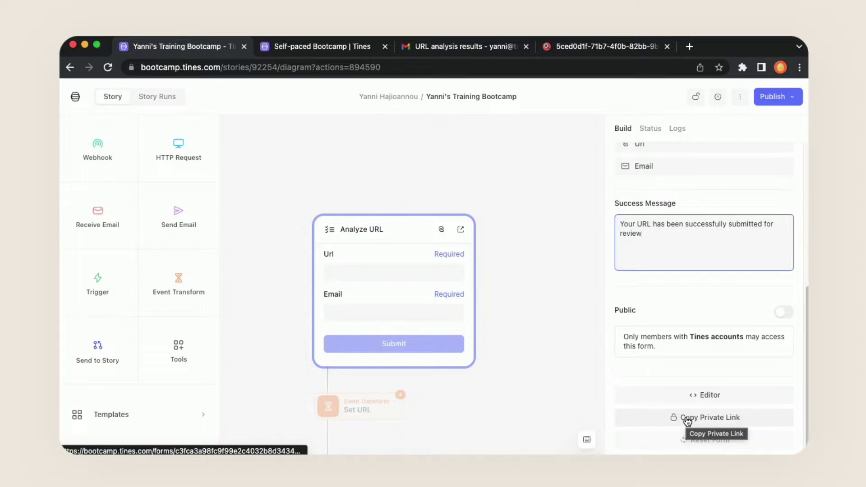
- Open the form's private link in a new browser tab placed next to the story
click(688, 421)
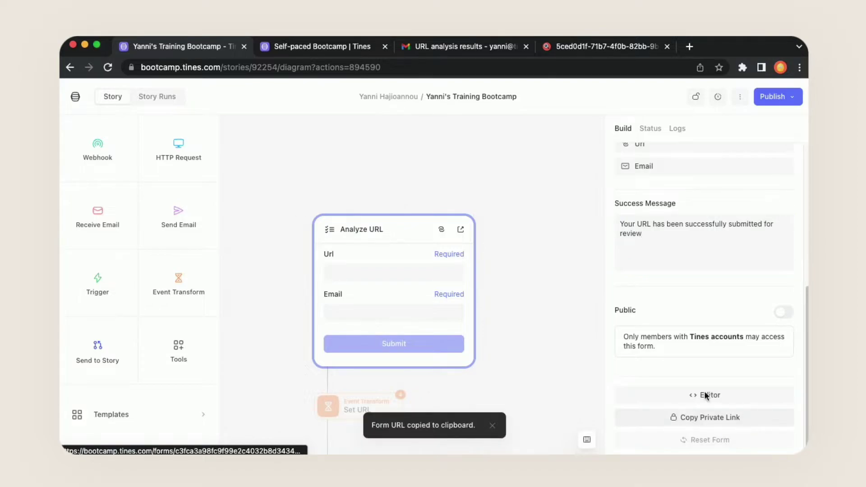
click(689, 46)
key(super+v)
key(Return)
drag(689, 49, 341, 48)
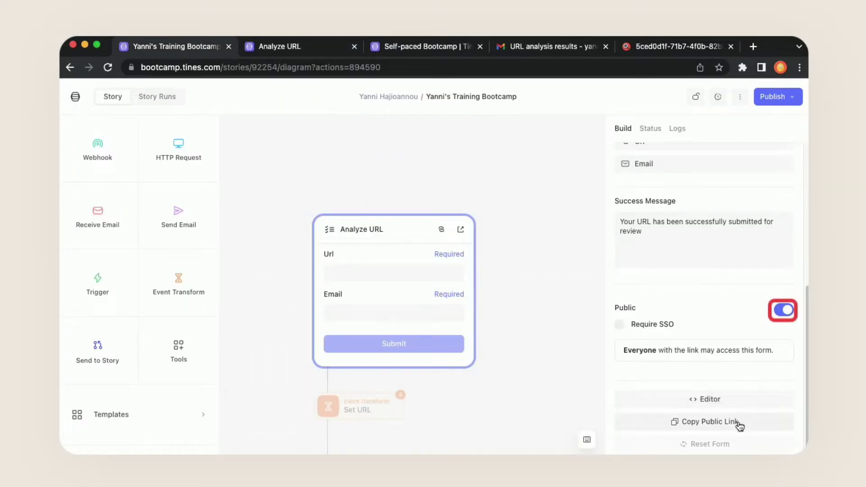
- Copy the form's public link and load it in a new incognito window
click(738, 425)
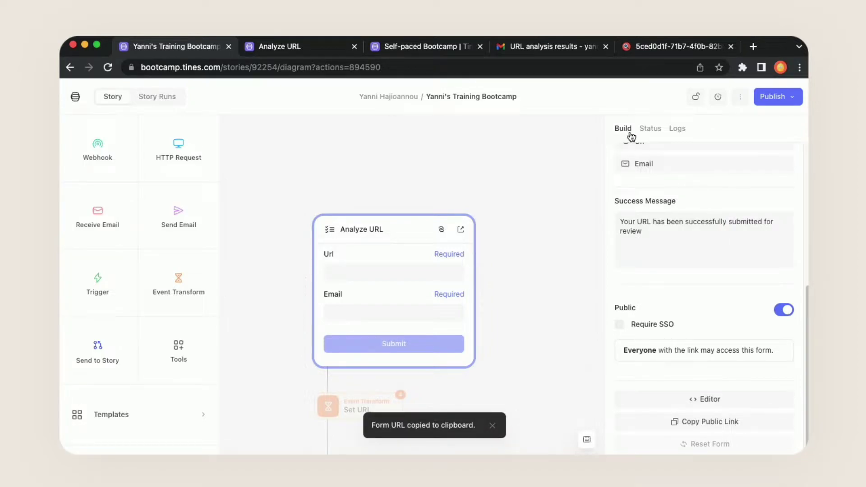
key(super+shift+b)
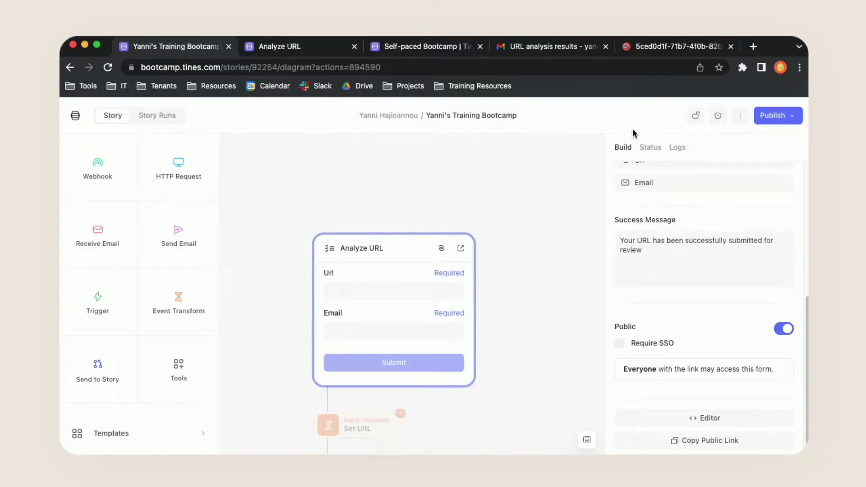
key(super+shift+b)
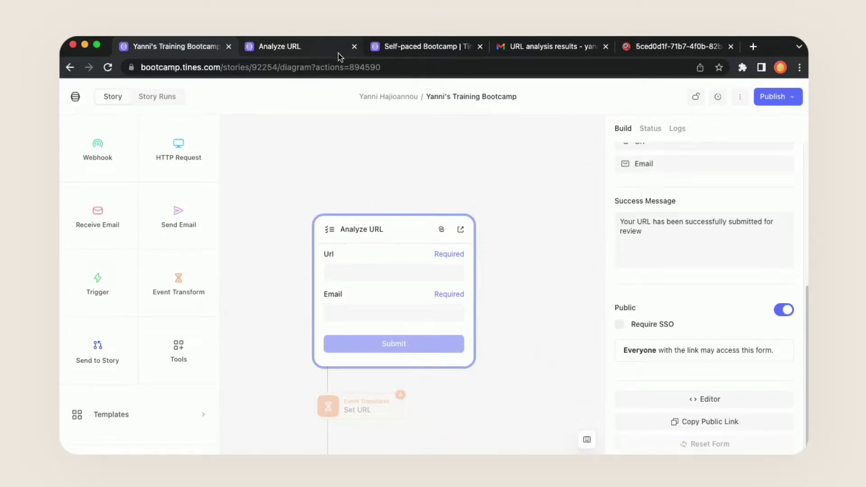
key(super+shift+n)
key(super+v)
key(Return)
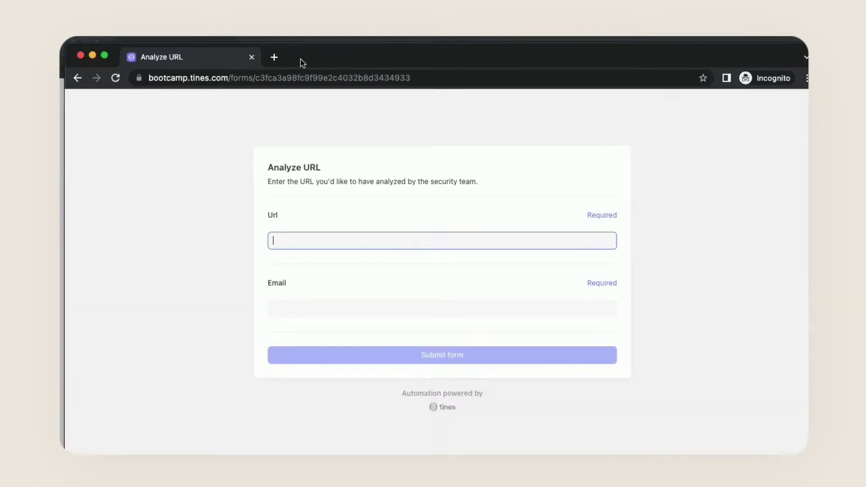
- Try the public form's Url field, then close the incognito form to return to the story
drag(301, 59, 293, 49)
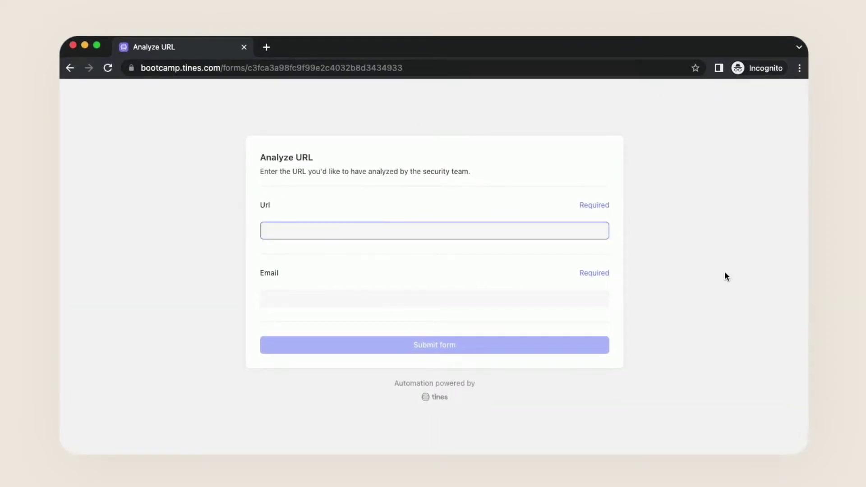
click(505, 183)
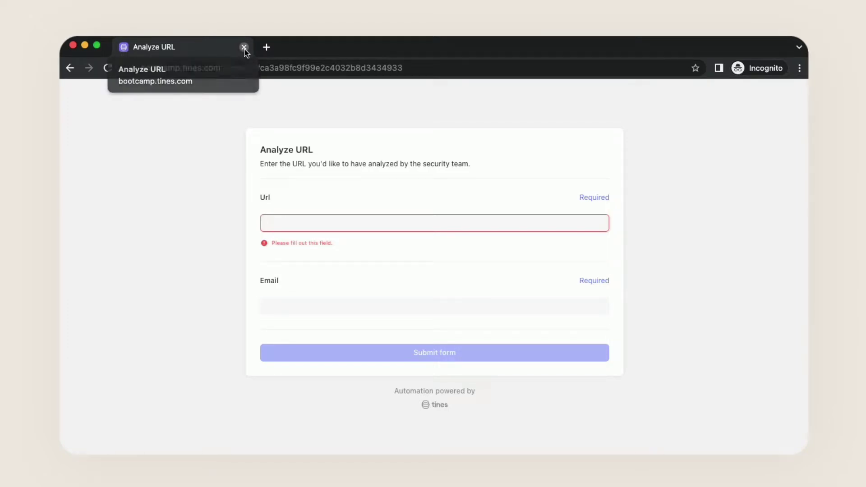
click(244, 48)
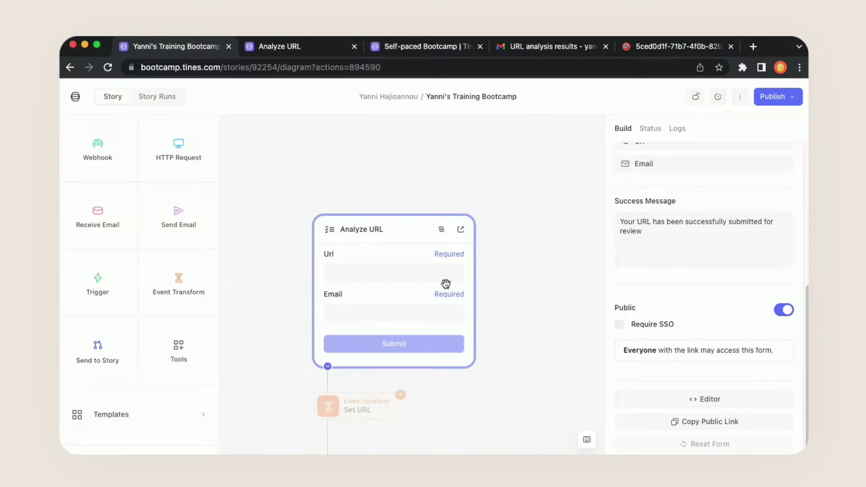
- Switch the story from Unpublished to published via the Publish options
click(409, 269)
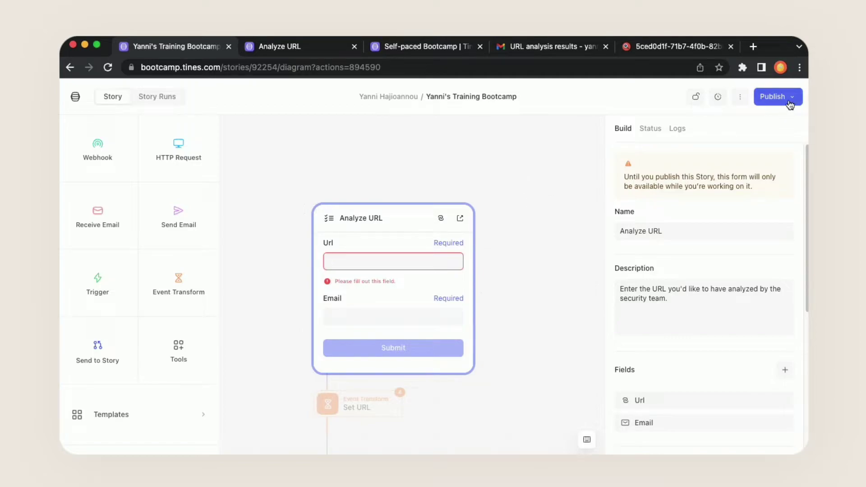
click(790, 101)
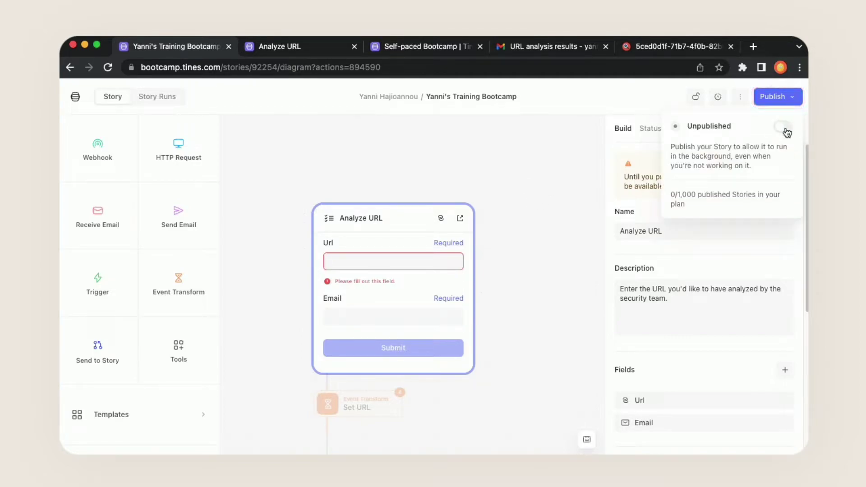
click(784, 127)
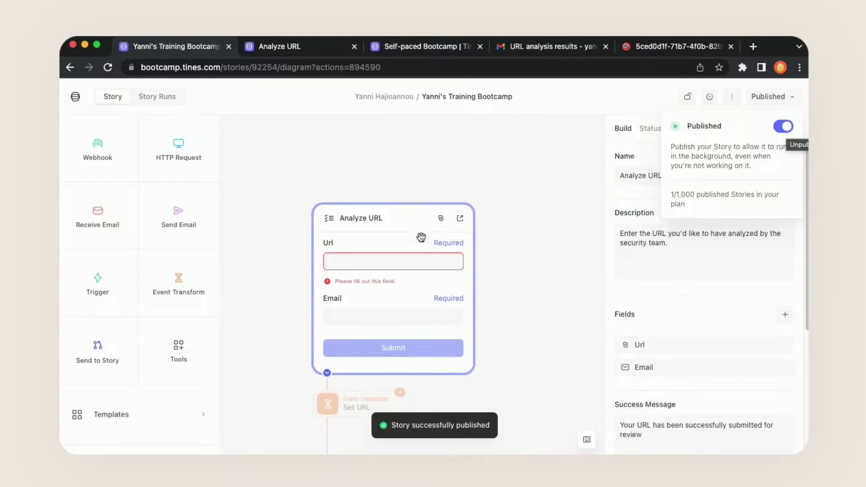
click(402, 261)
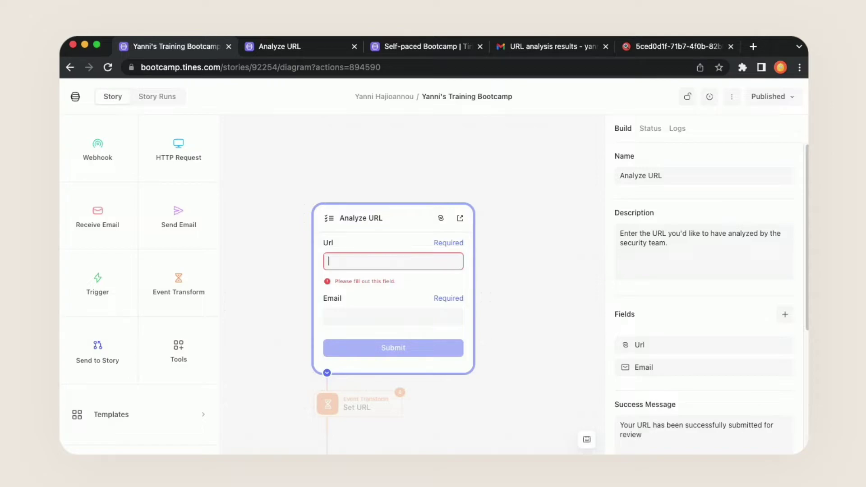
text(https:)
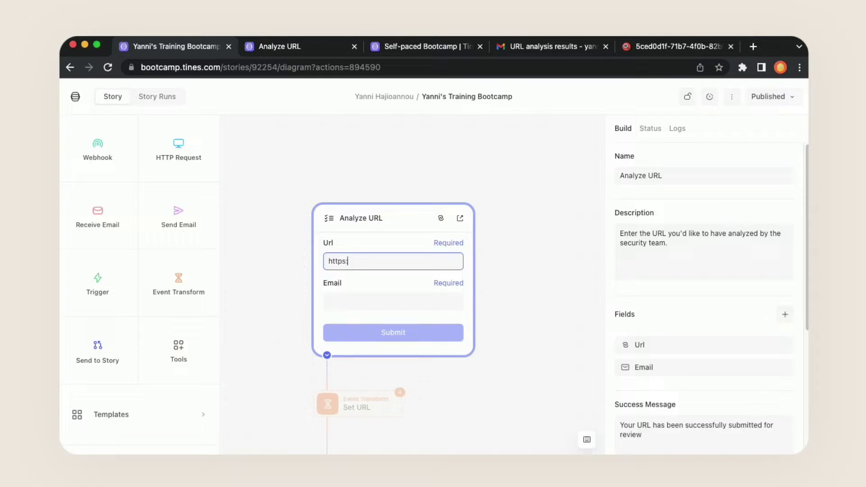
text(//youtube.com)
click(386, 297)
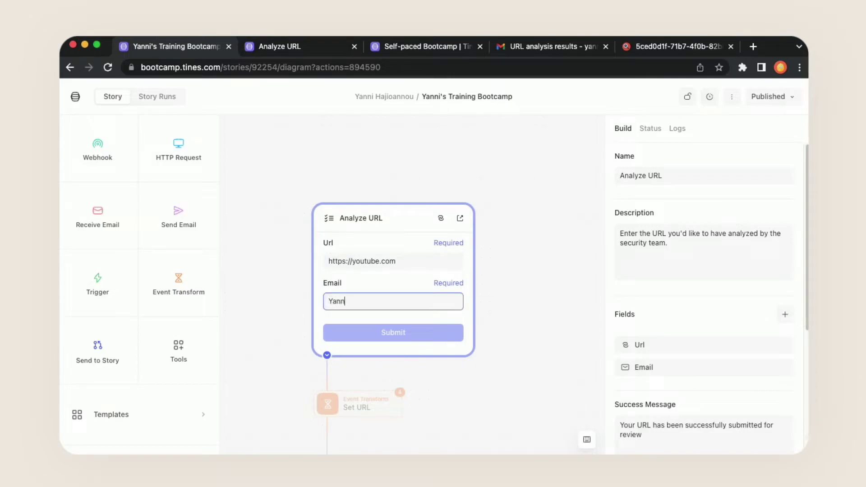
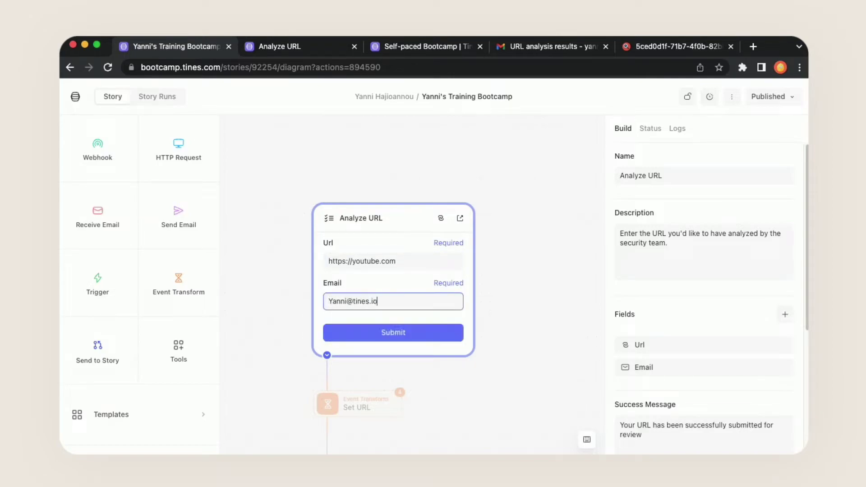
click(406, 333)
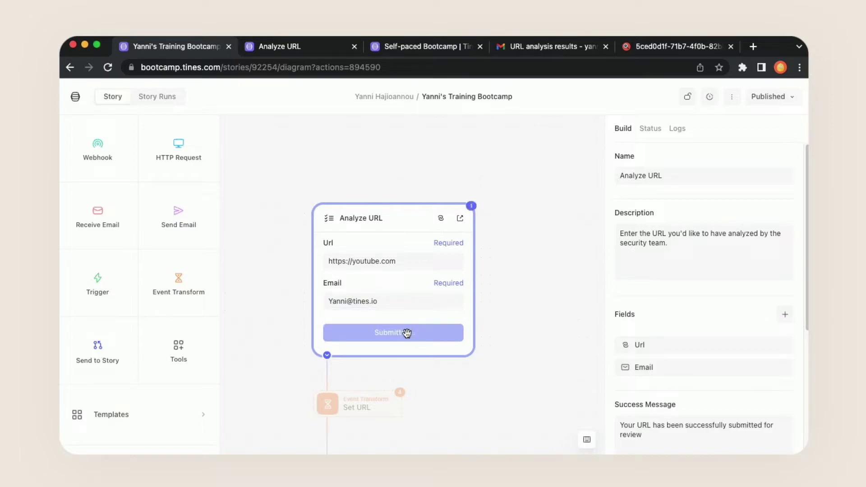
- Review the actions below the form, briefly selecting the Set URL action
click(518, 389)
drag(518, 389, 510, 261)
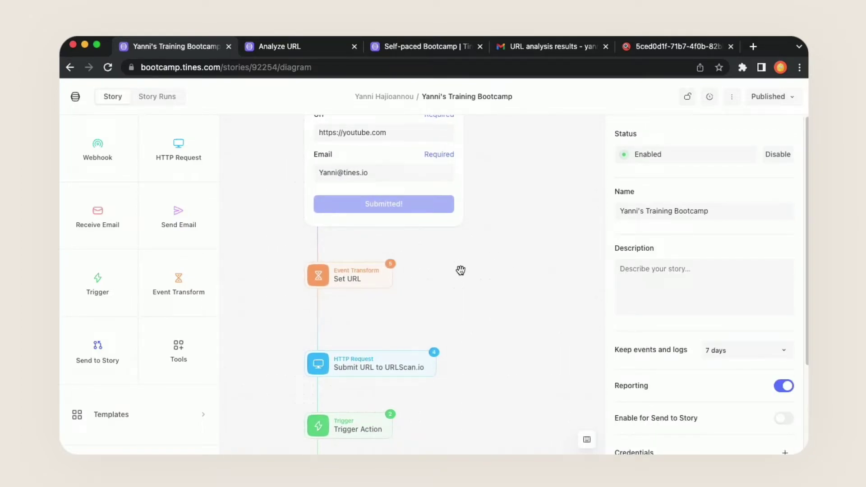
drag(516, 329, 505, 282)
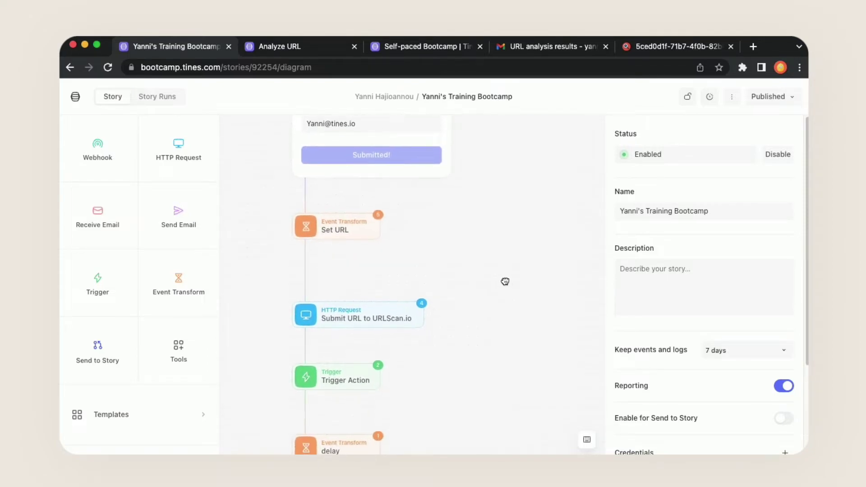
click(355, 229)
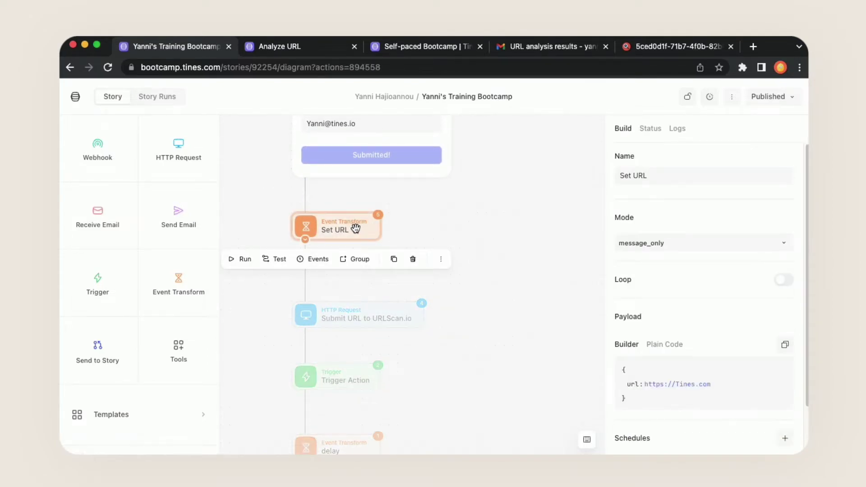
click(576, 268)
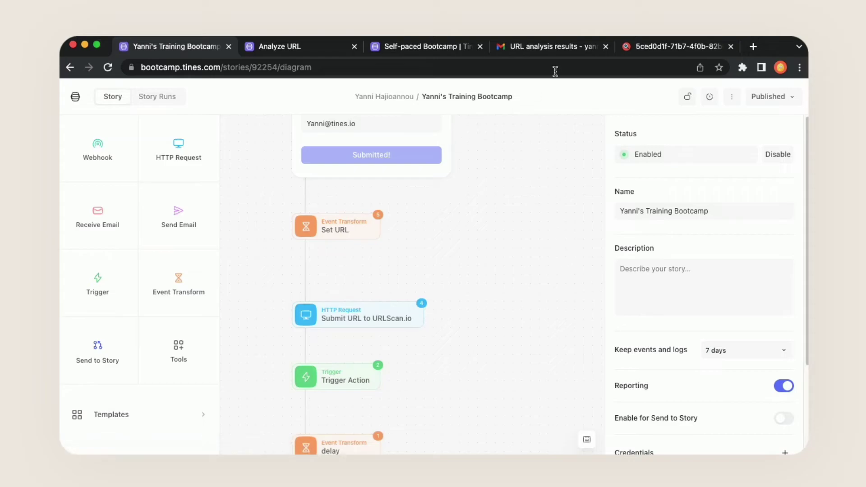
- Check the Gmail results email's url value hxxps://Tines[.]com, then open Set URL in Tines
click(558, 50)
click(298, 351)
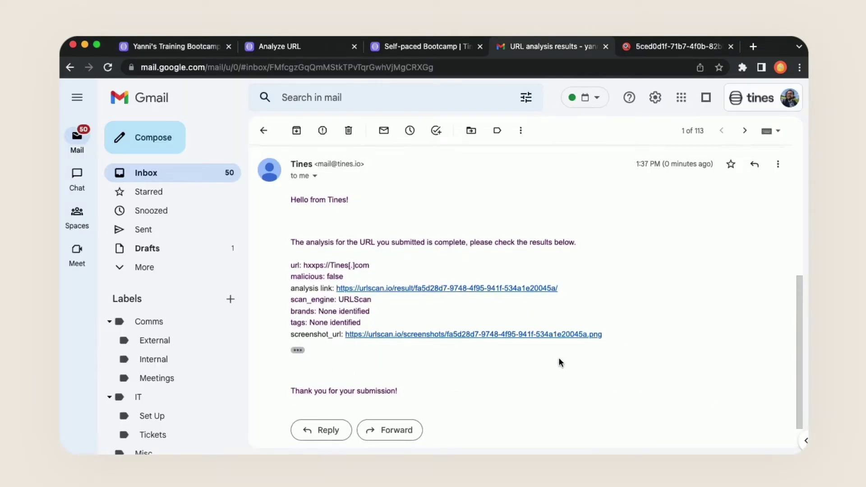
scroll(560, 363, down, 2)
scroll(584, 362, up, 1)
drag(305, 244, 379, 247)
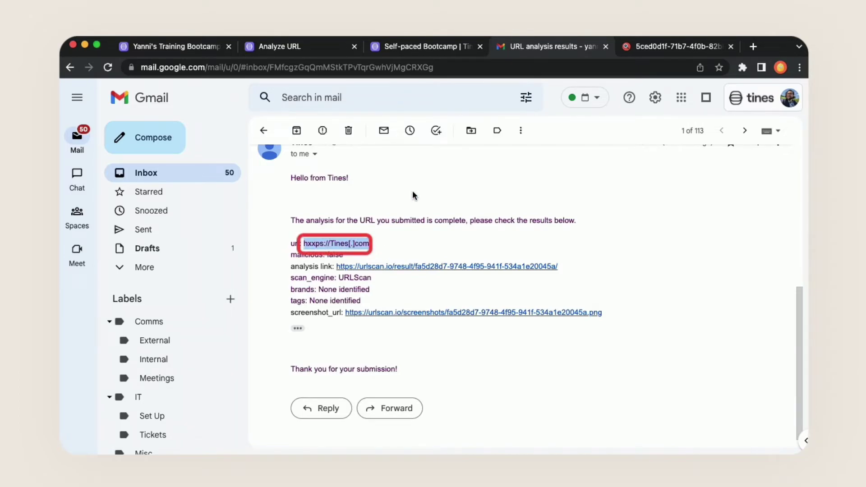
key(super+1)
click(365, 228)
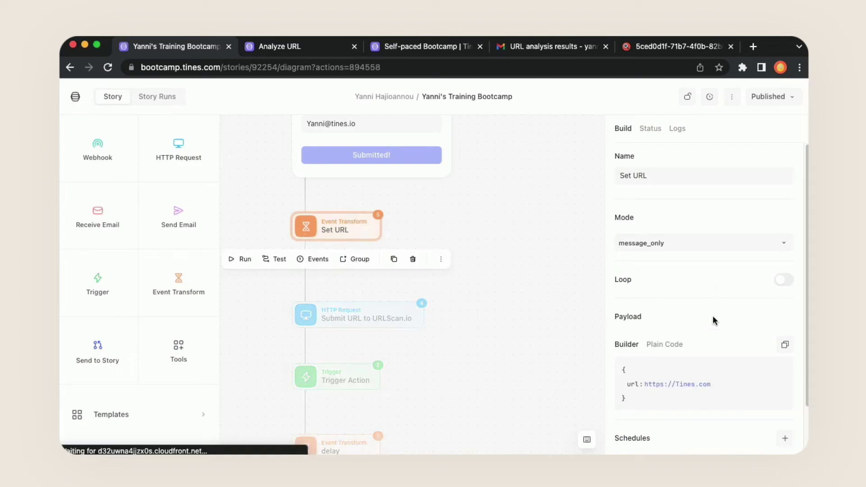
click(692, 385)
key(End)
key(super+a)
key(BackSpace)
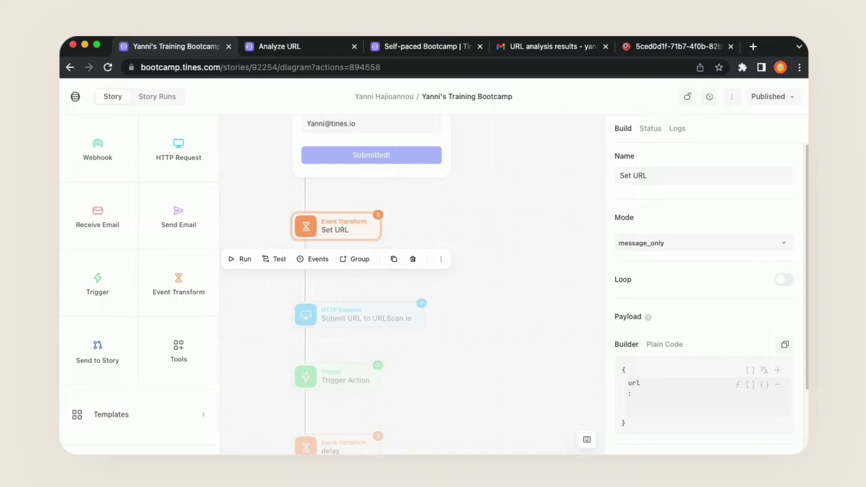
key(equal)
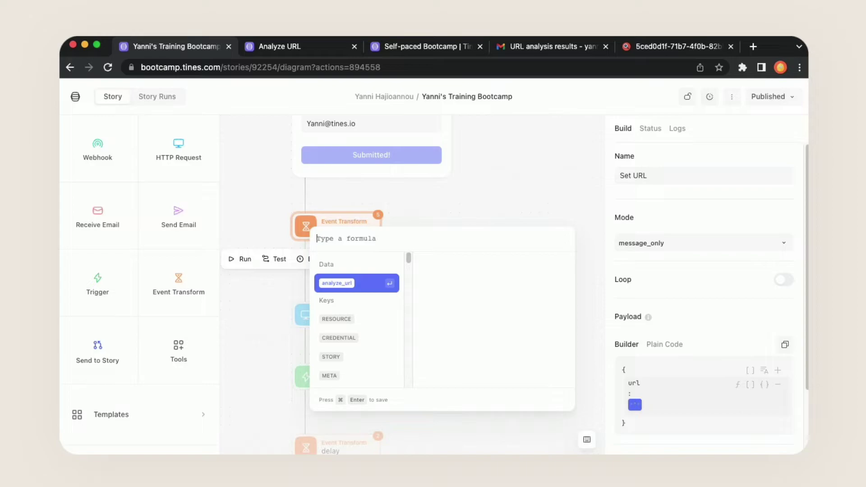
key(Return)
text(.)
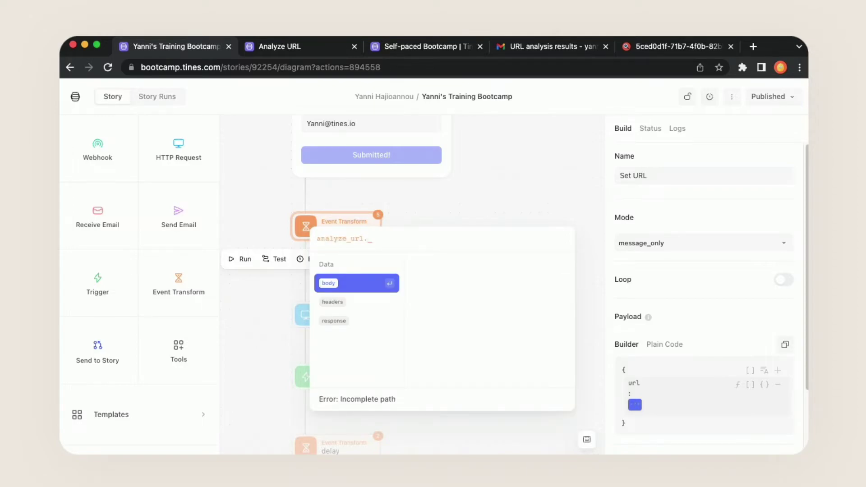
key(Return)
text(.)
key(Return)
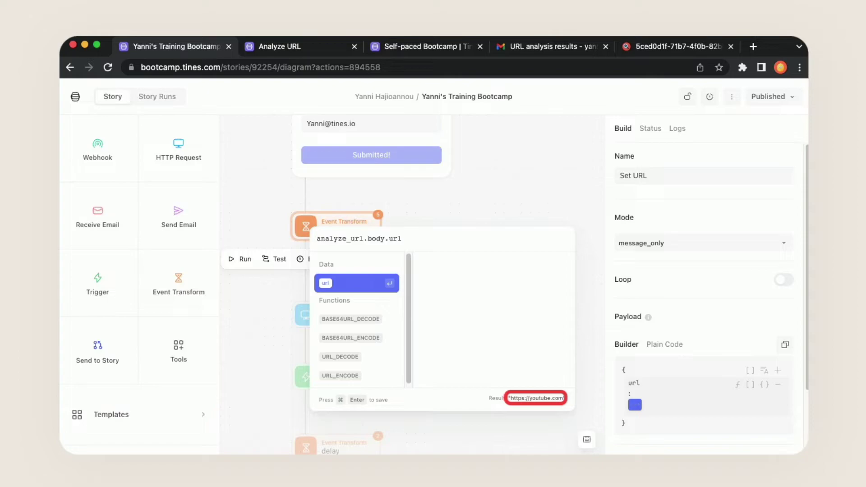
key(super+Return)
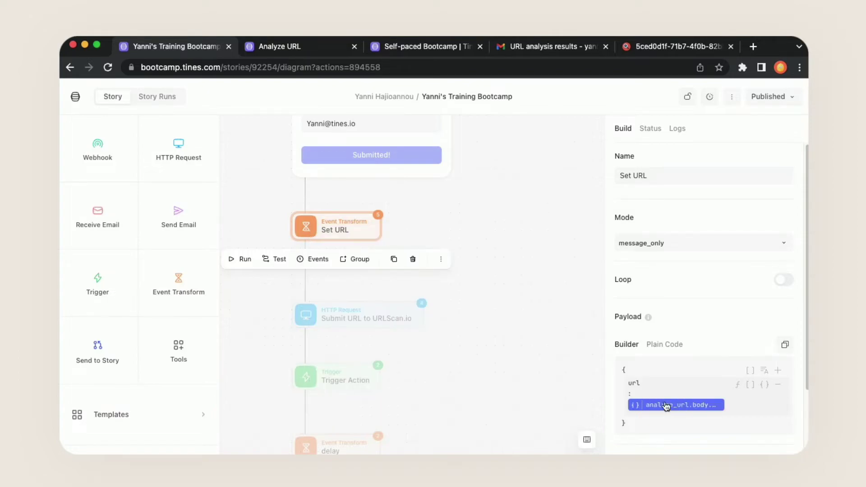
click(732, 408)
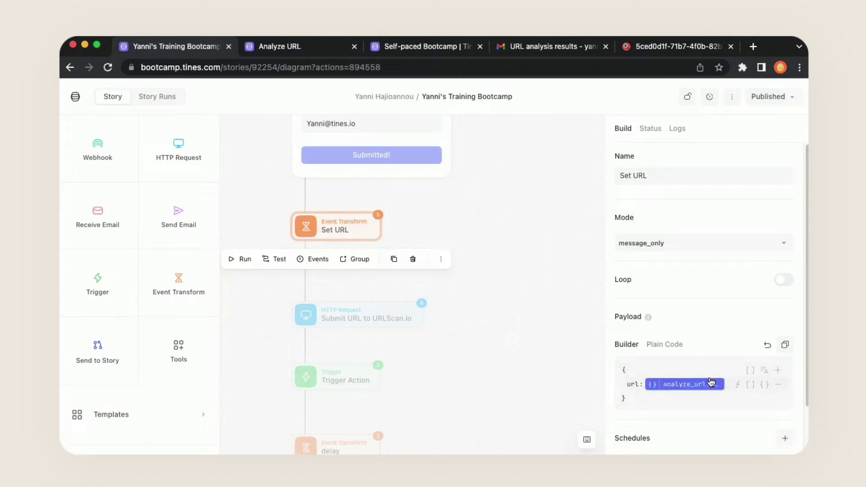
click(500, 344)
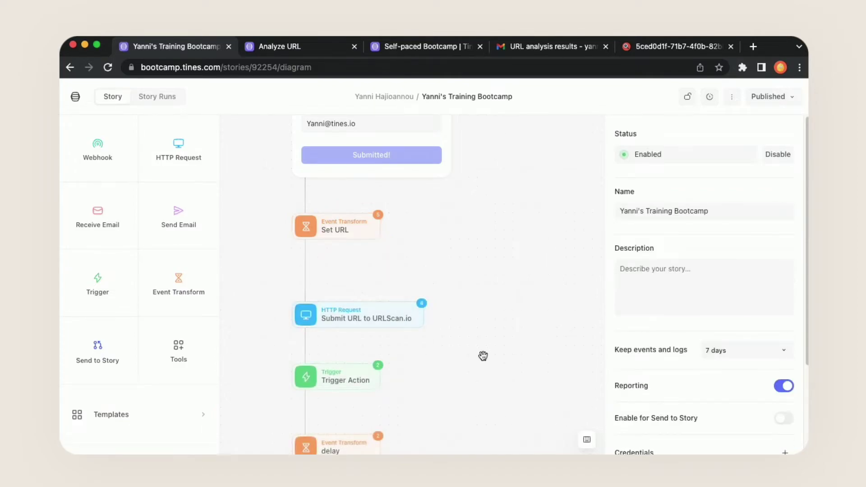
- Select the Email Action and clear its fixed Recipients address
scroll(484, 374, down, 5)
click(329, 416)
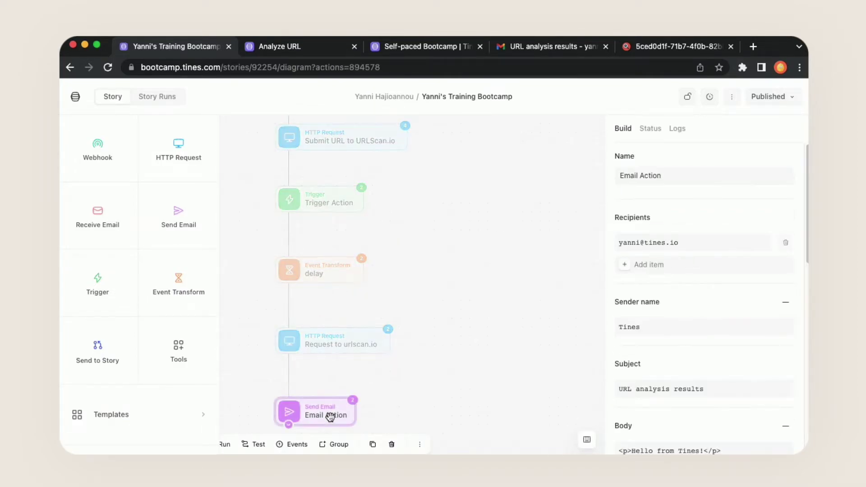
click(692, 240)
key(super+a)
key(BackSpace)
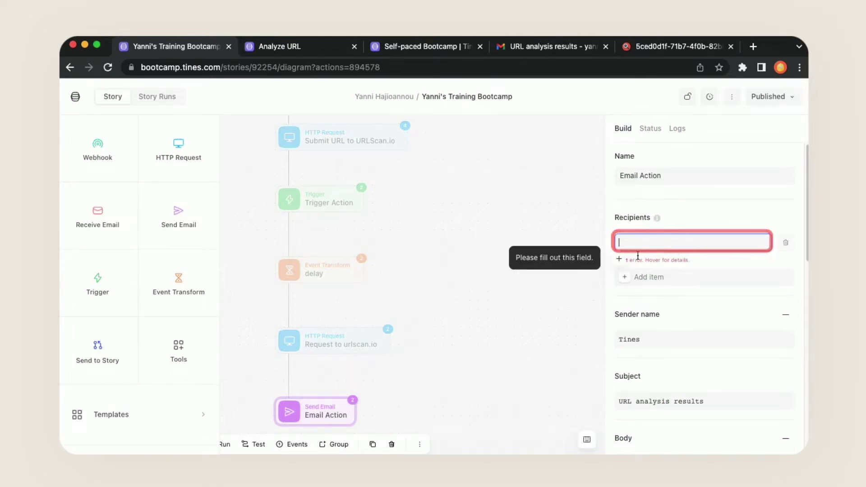
- Set the Email Action recipient to the formula analyze_url.body.email
click(620, 259)
click(624, 267)
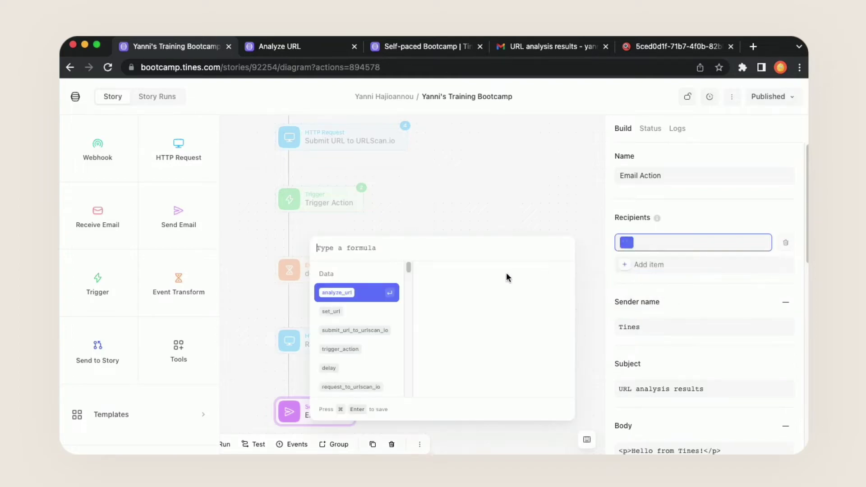
click(369, 294)
text(.)
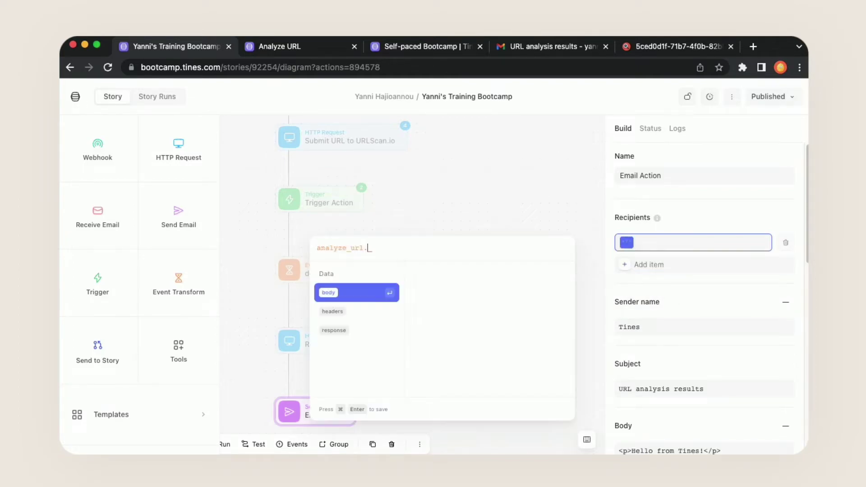
click(369, 296)
text(.)
click(361, 306)
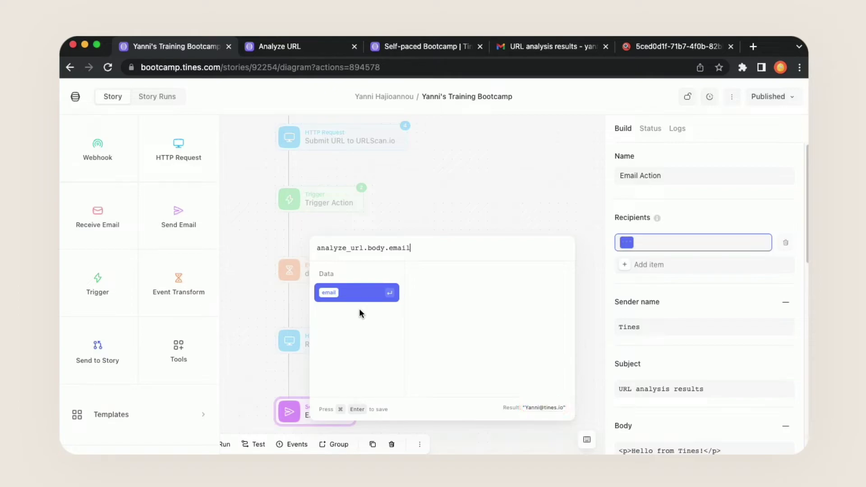
key(super+Return)
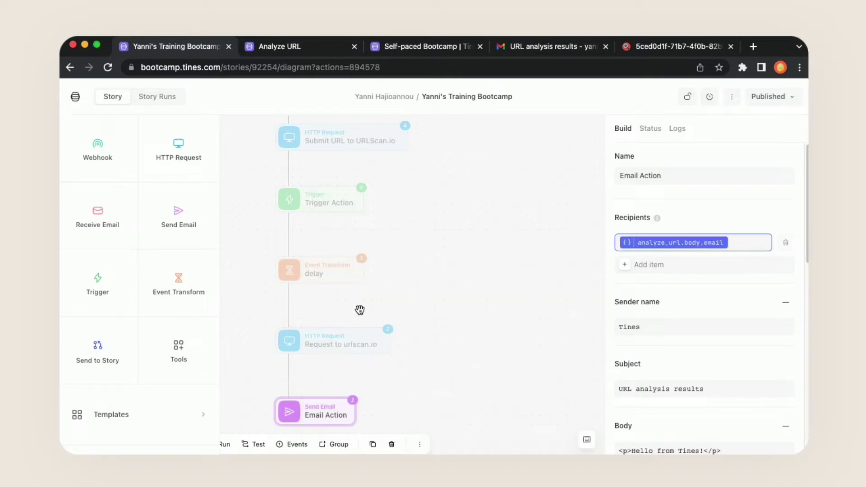
click(508, 278)
drag(452, 168, 451, 449)
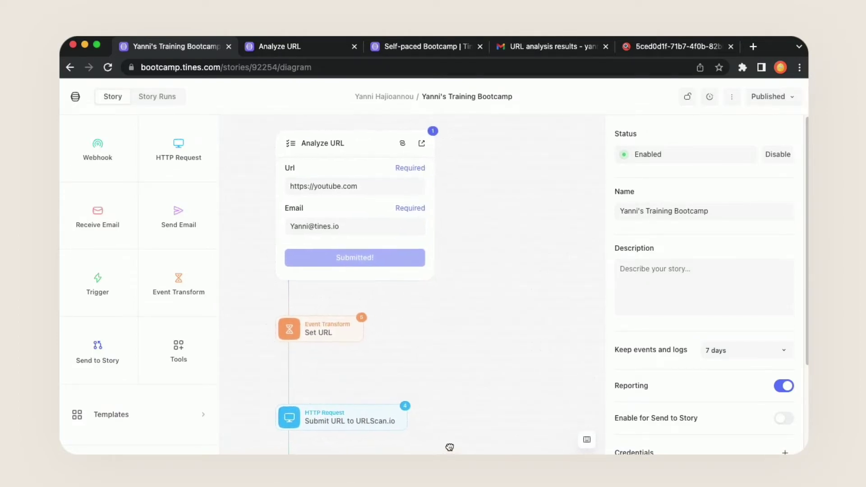
- Re-emit Analyze URL's form submission event 185232551 from its events list
click(362, 137)
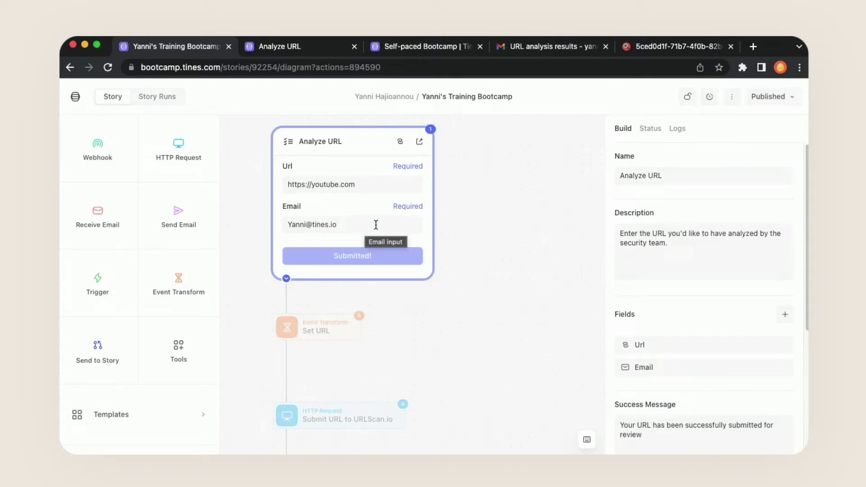
click(431, 131)
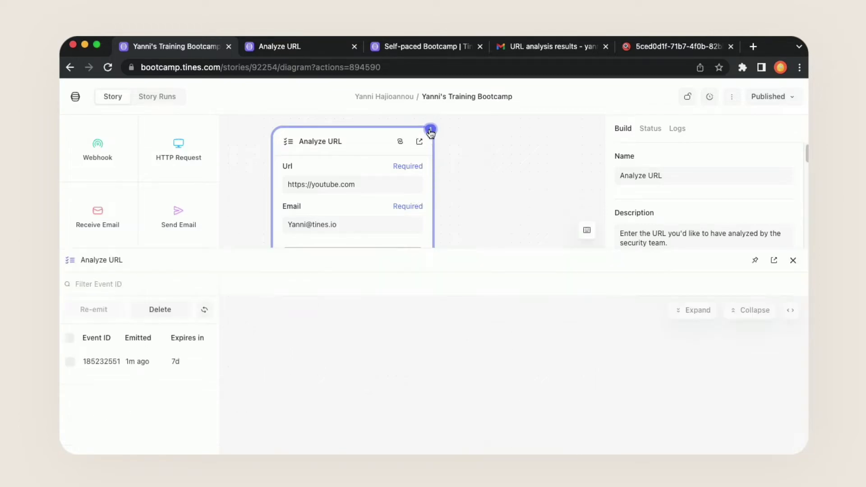
drag(277, 249, 286, 321)
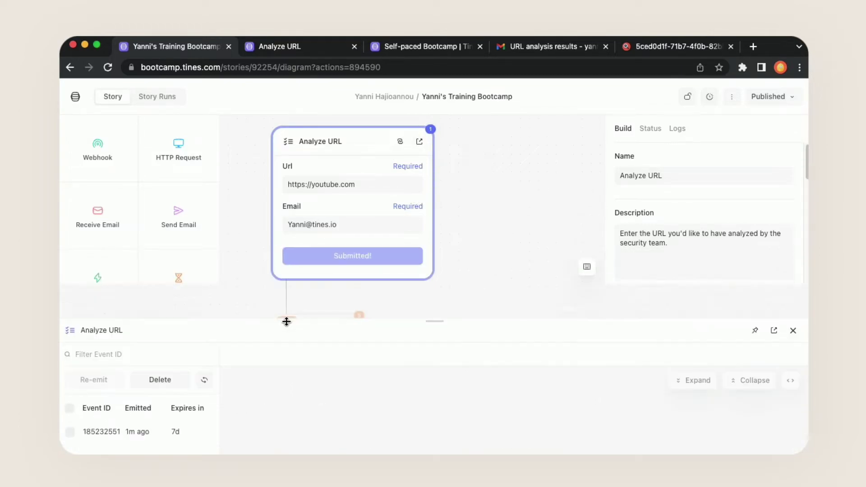
click(72, 434)
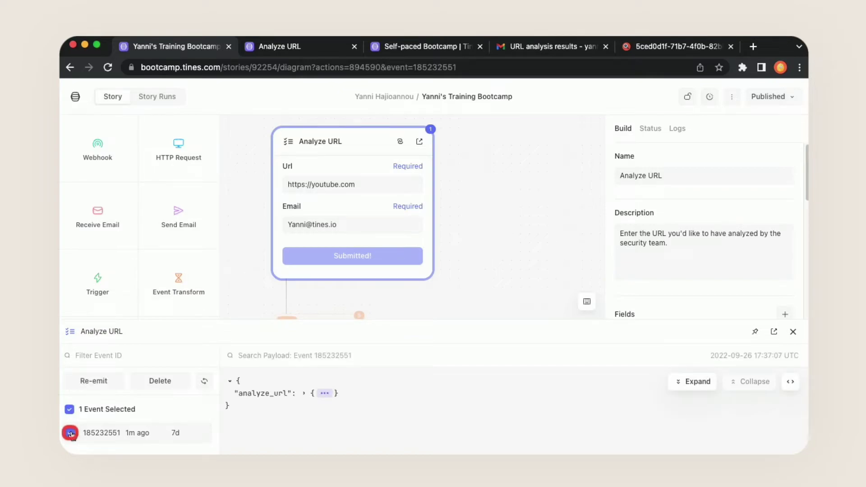
click(102, 383)
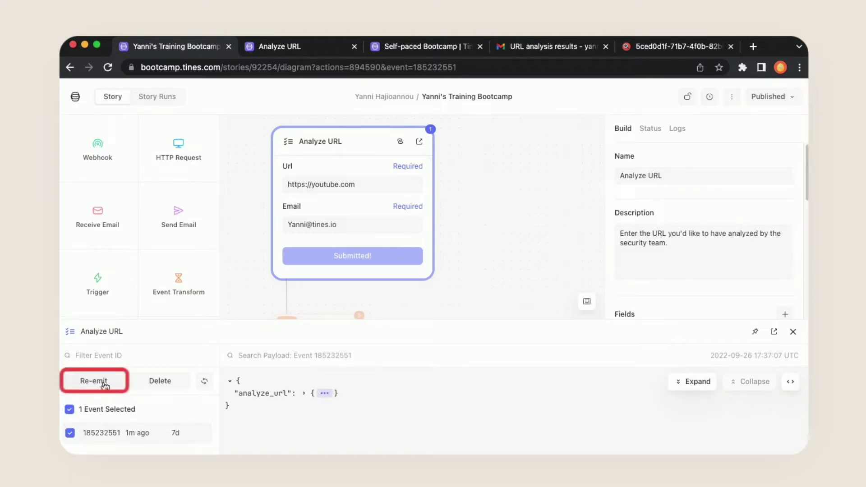
click(105, 384)
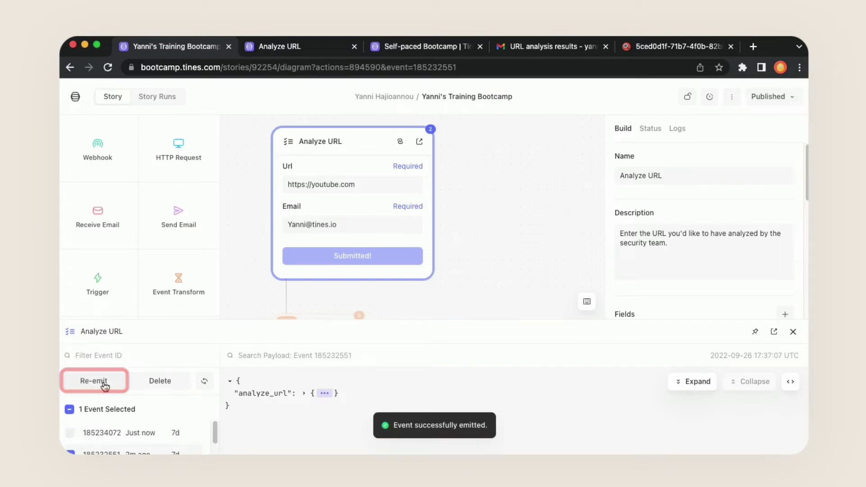
- Close the events list and pan down the story to Email Action and downstream actions
click(793, 334)
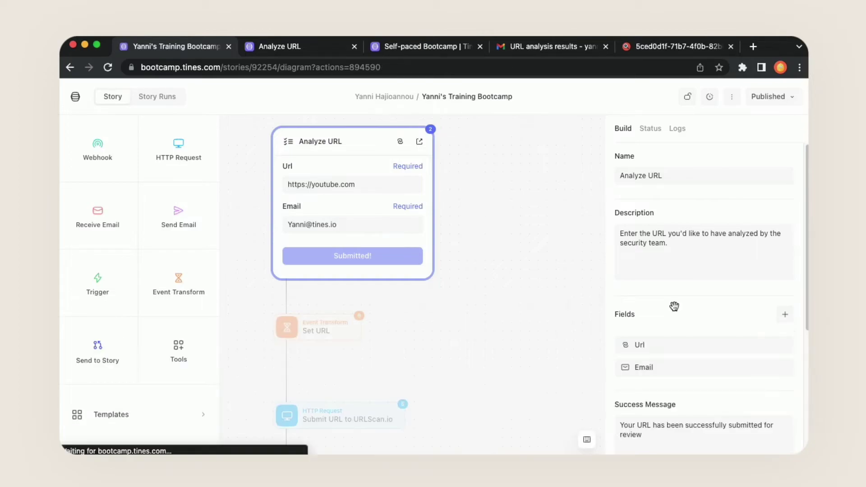
click(479, 358)
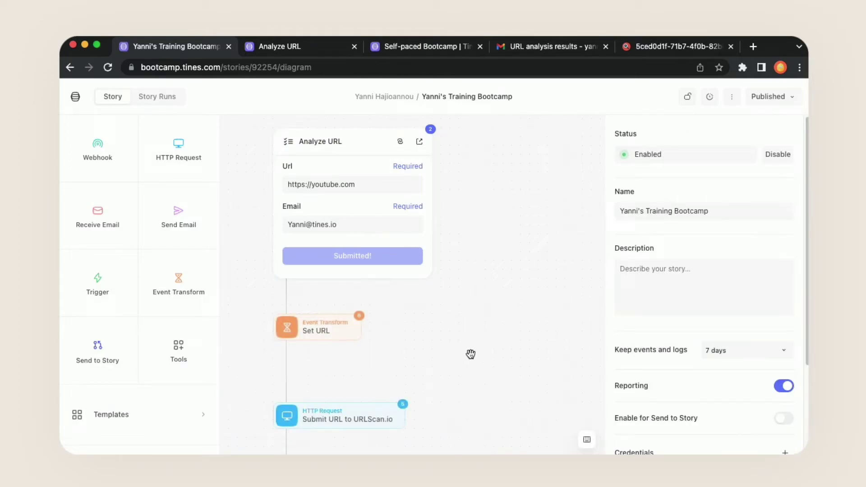
drag(481, 392, 482, 258)
drag(475, 356, 476, 233)
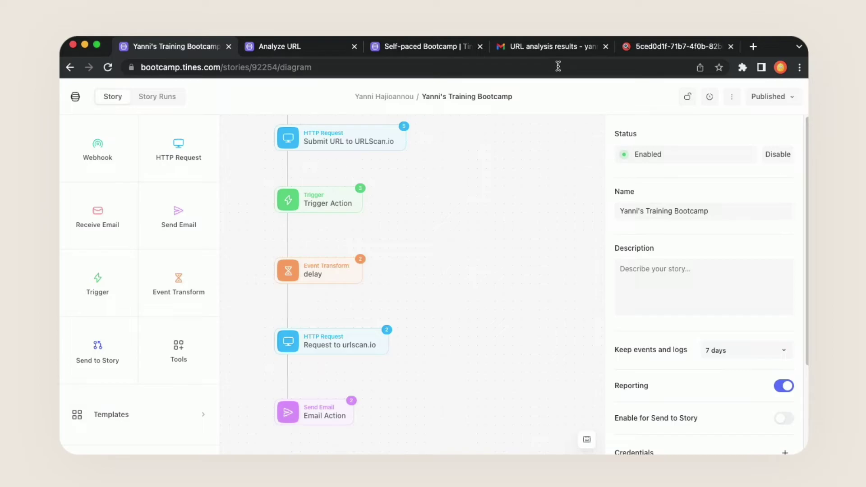
- In the URL analysis results email, highlight hxxps://youtube[.]com and open the URLScan screenshot link
click(551, 52)
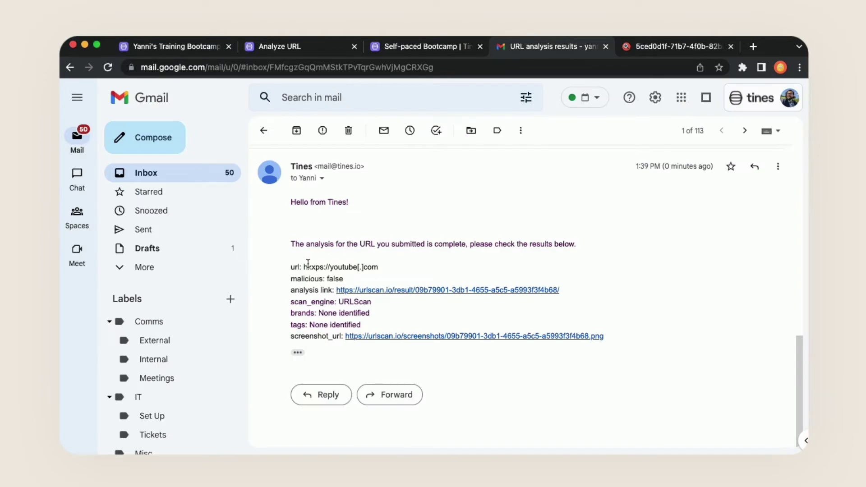
drag(304, 267, 382, 268)
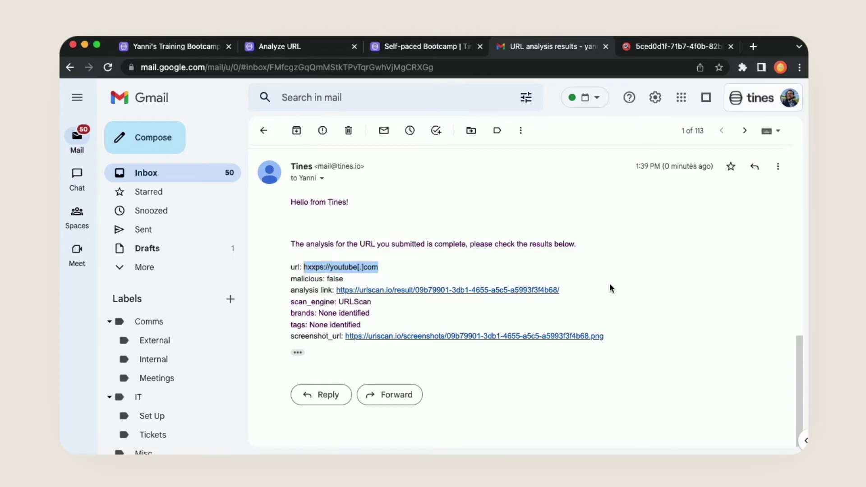
click(439, 337)
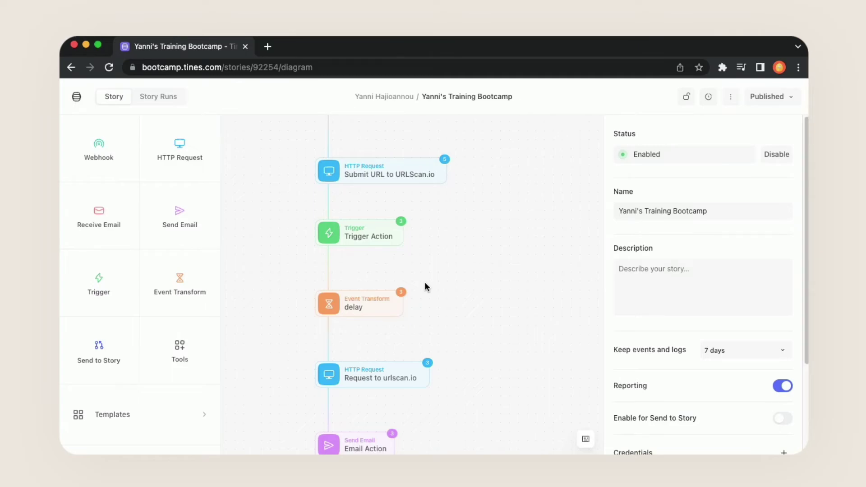
- Open the Story Library and filter the examples by the GitHub tool tag
scroll(159, 250, down, 2)
click(192, 315)
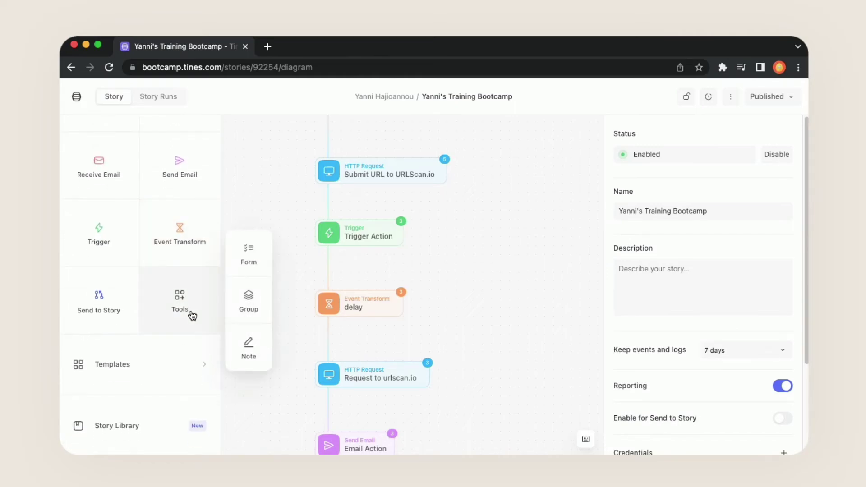
click(158, 431)
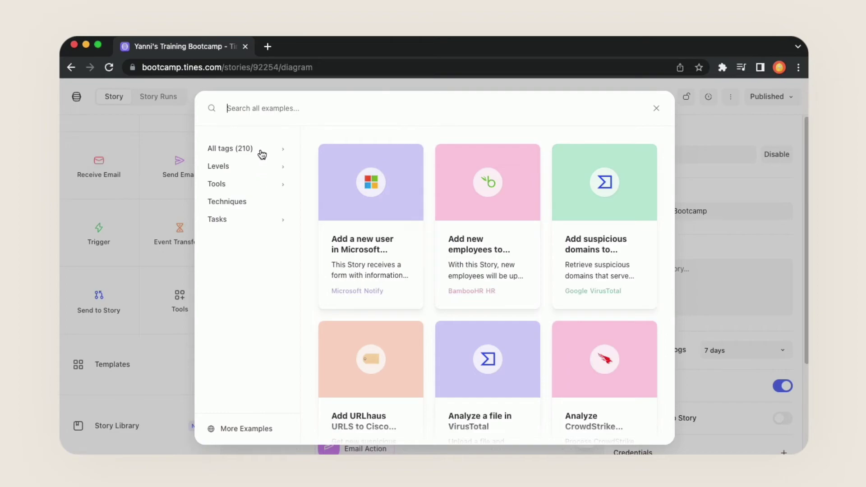
click(255, 192)
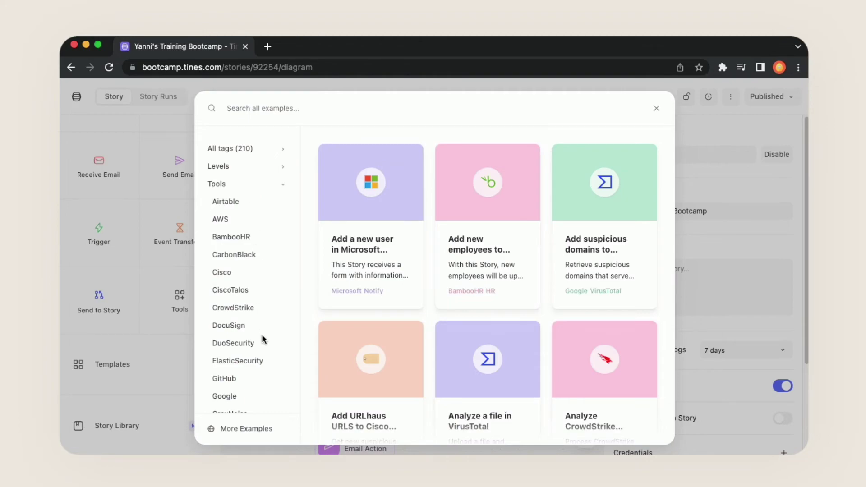
scroll(259, 337, down, 1)
scroll(239, 330, down, 2)
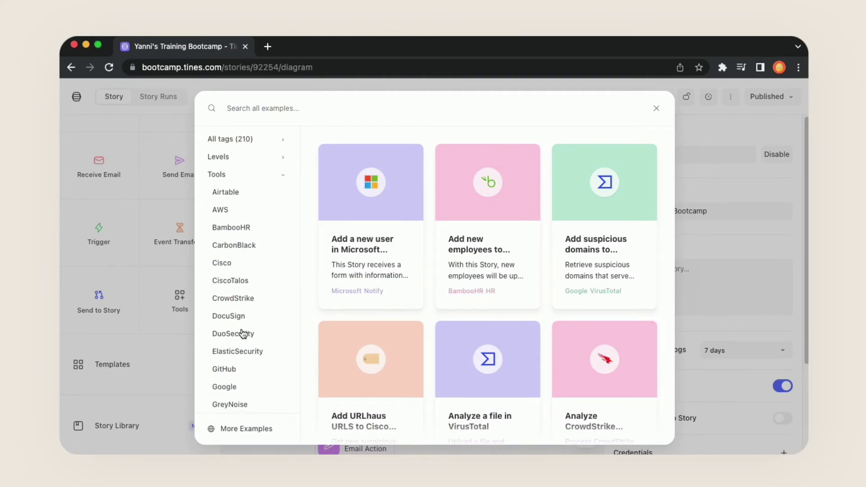
click(240, 367)
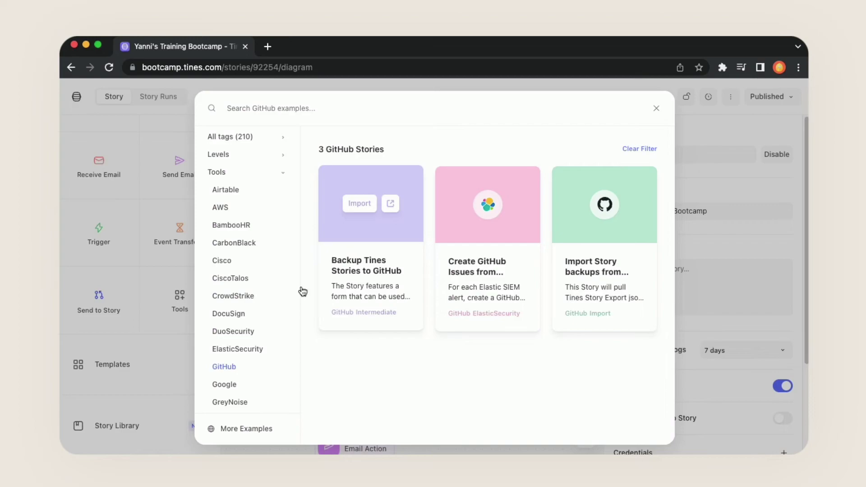
- Filter the library to Techniques stories and find the Log Events for auditing card
scroll(244, 293, down, 8)
scroll(254, 300, down, 4)
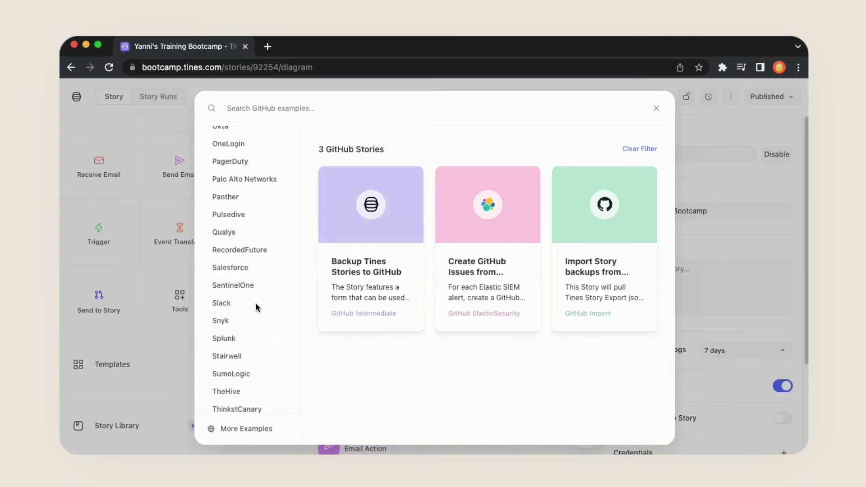
scroll(235, 309, down, 3)
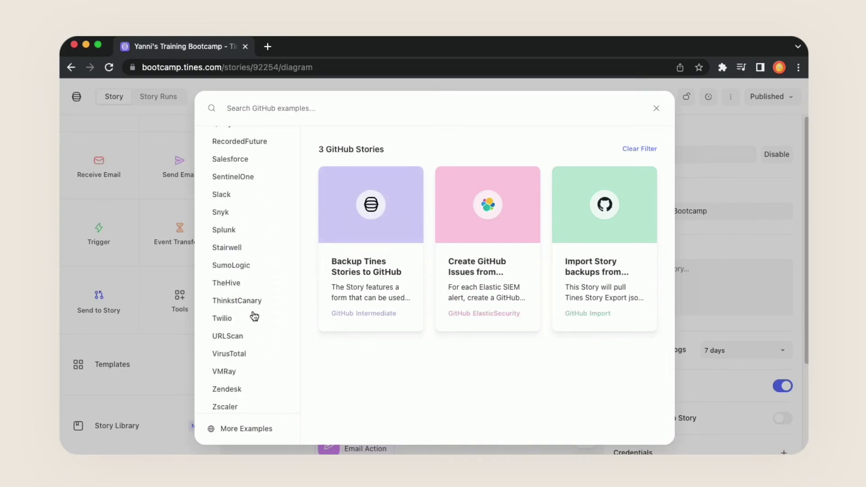
scroll(245, 346, down, 1)
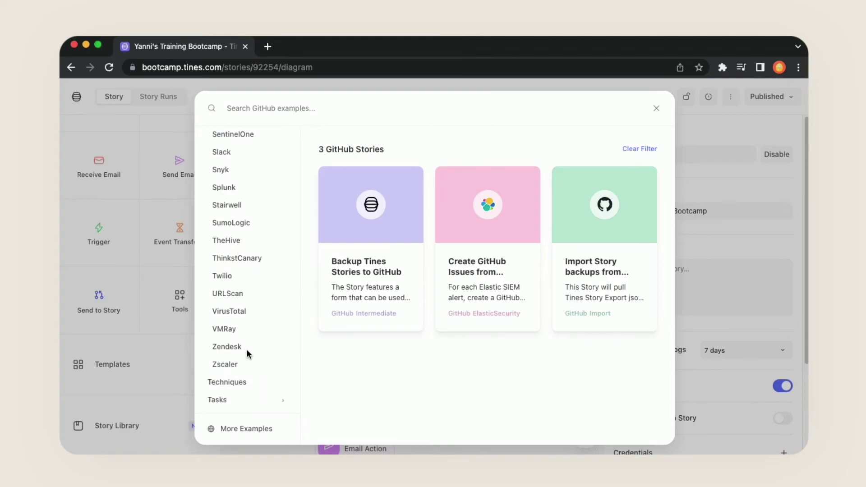
click(242, 383)
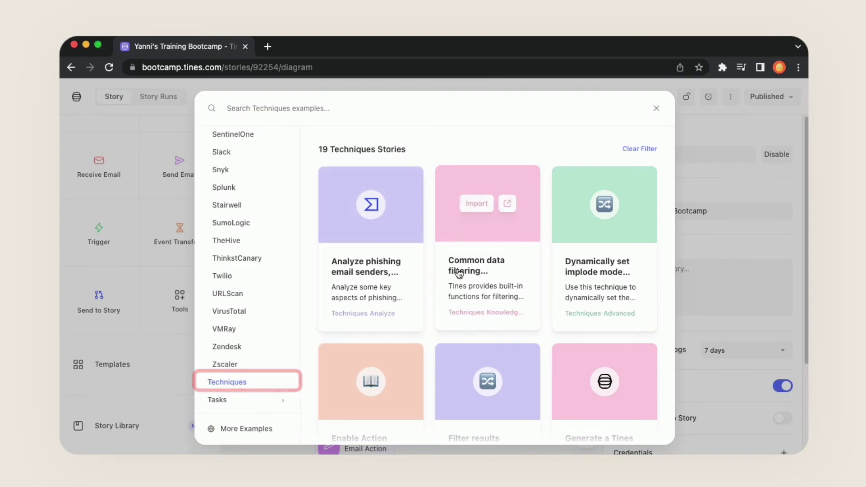
scroll(487, 277, down, 3)
mouse_move(522, 279)
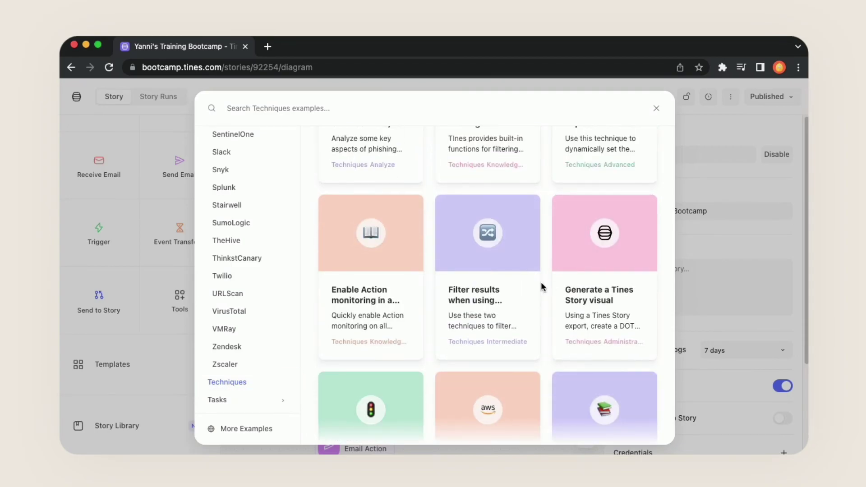
scroll(541, 282, down, 3)
mouse_move(596, 282)
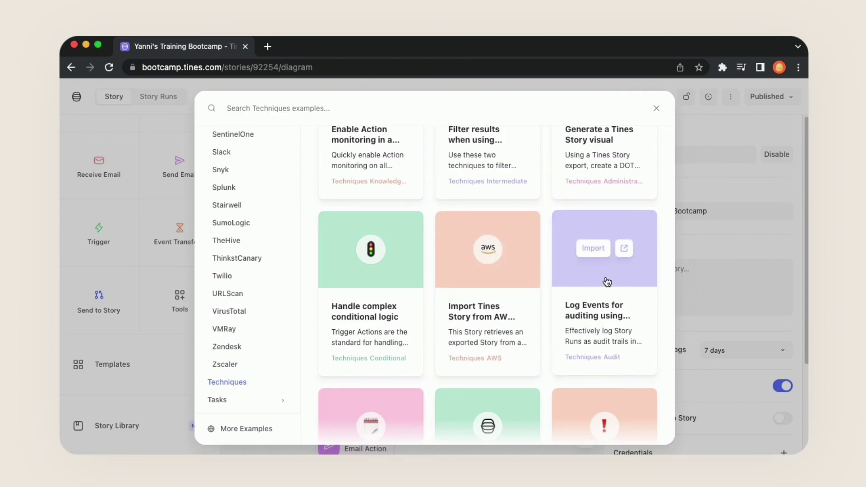
- Open the Log Events for auditing story page, explore its interactive preview, then choose Import to tenant
click(625, 249)
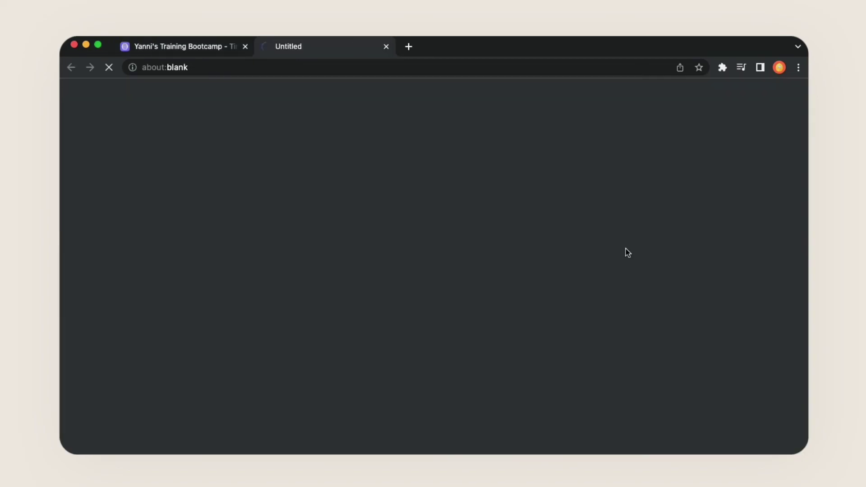
scroll(713, 249, down, 2)
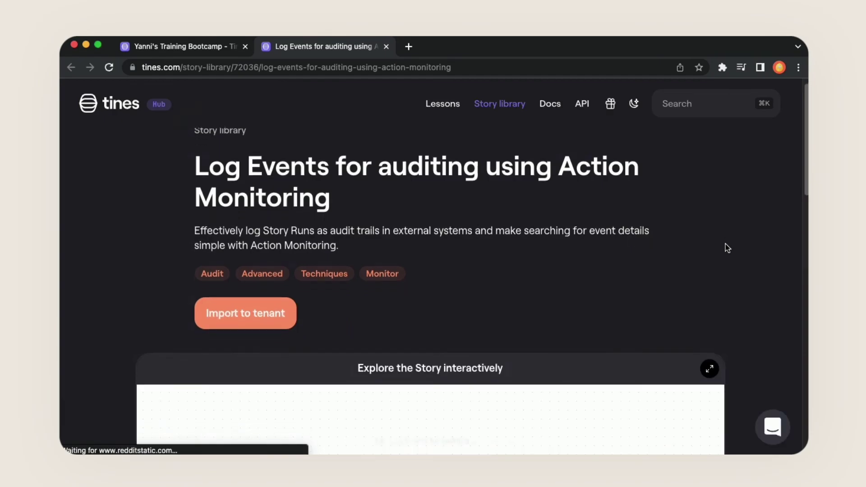
scroll(766, 232, down, 10)
scroll(768, 233, up, 3)
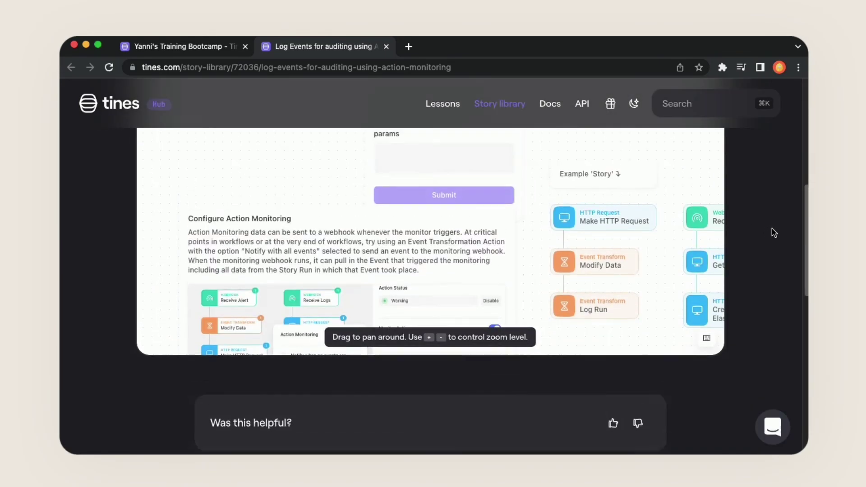
drag(573, 234, 514, 199)
drag(643, 240, 520, 184)
drag(722, 379, 422, 362)
scroll(347, 180, left, 10)
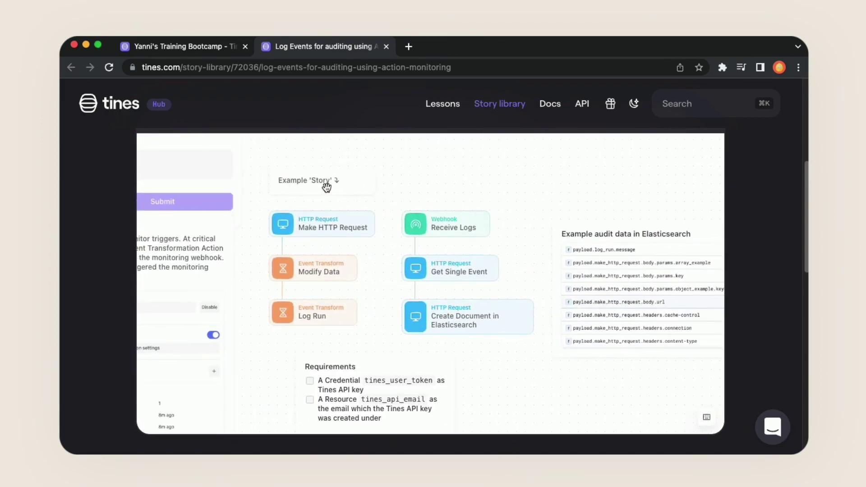
scroll(772, 223, up, 3)
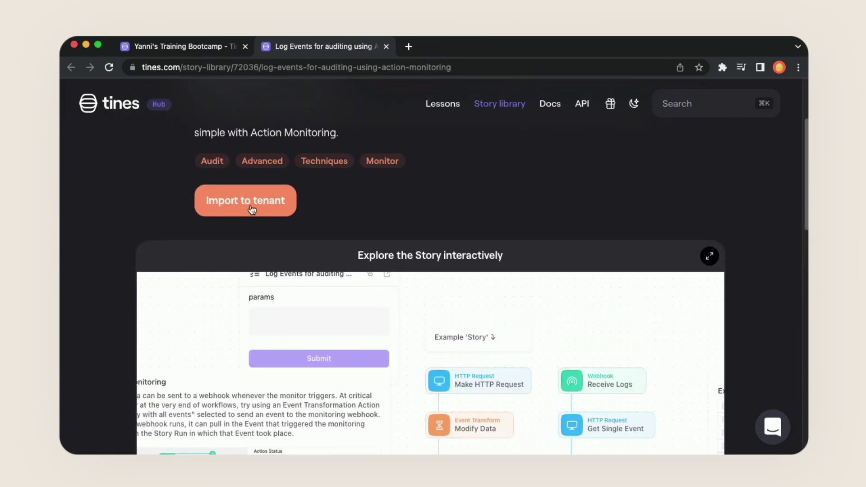
click(226, 203)
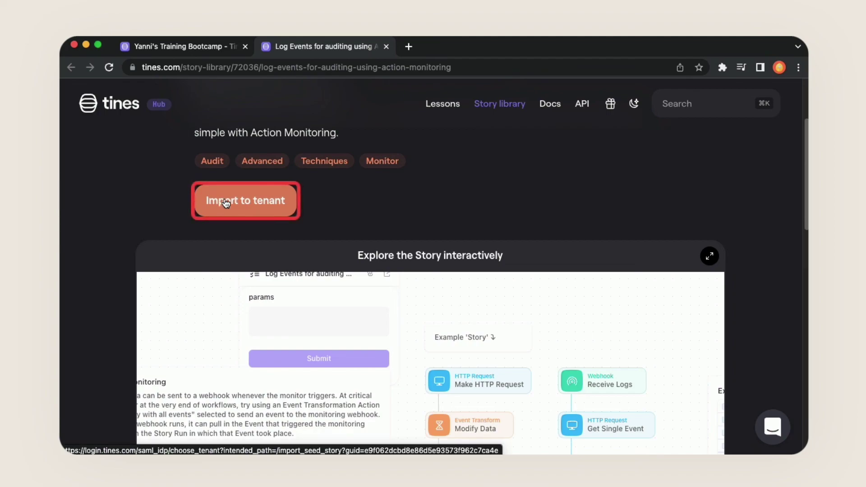